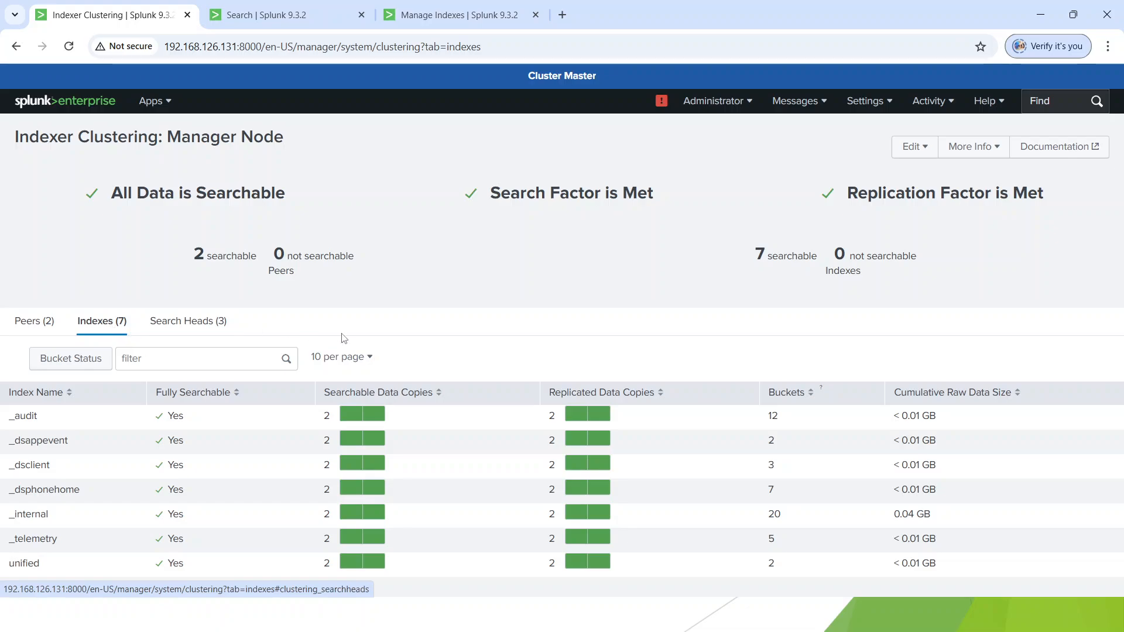
Step: Switch to the root terminal session on Server5 and print the current working directory to check its path
key("super+d")
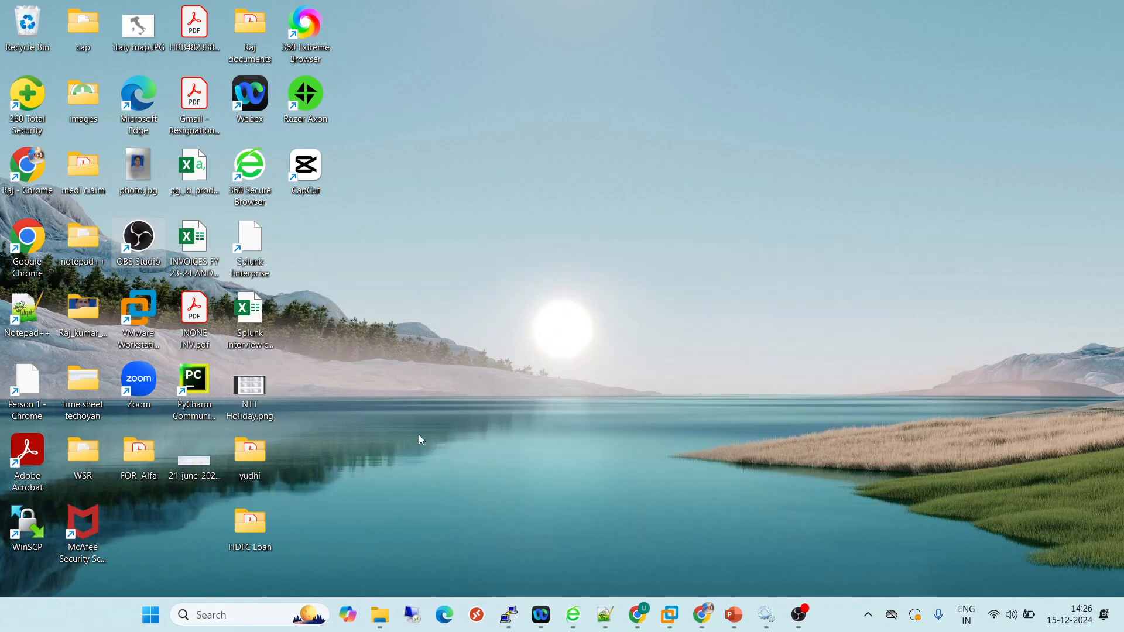
left_click(508, 615)
left_click(474, 525)
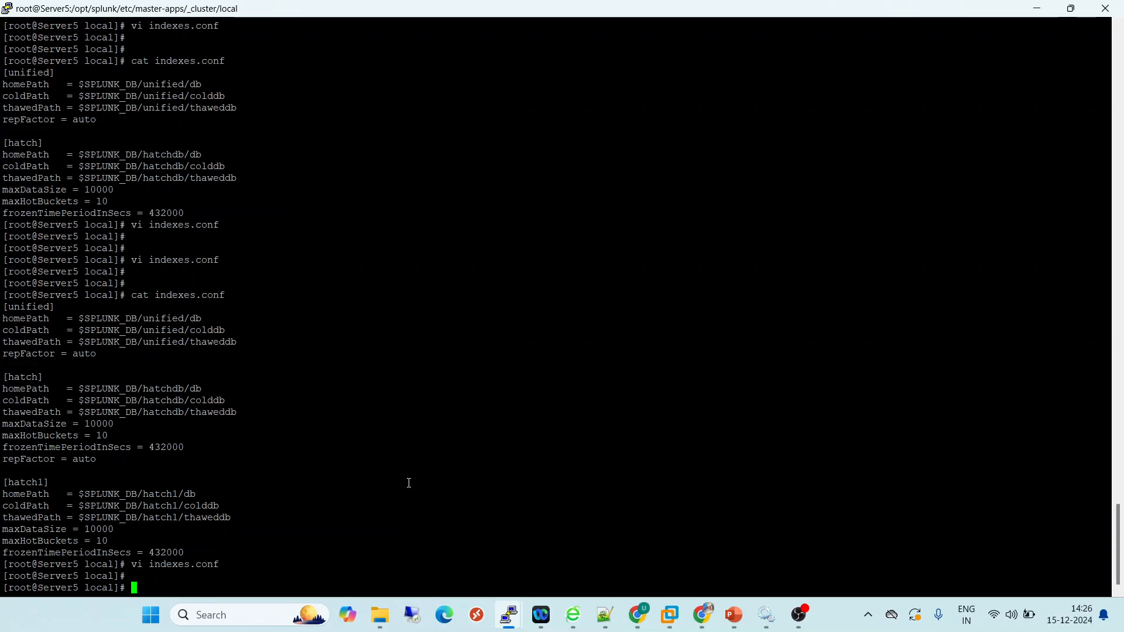
type("pwd")
key("Return")
key("Return")
key("Return")
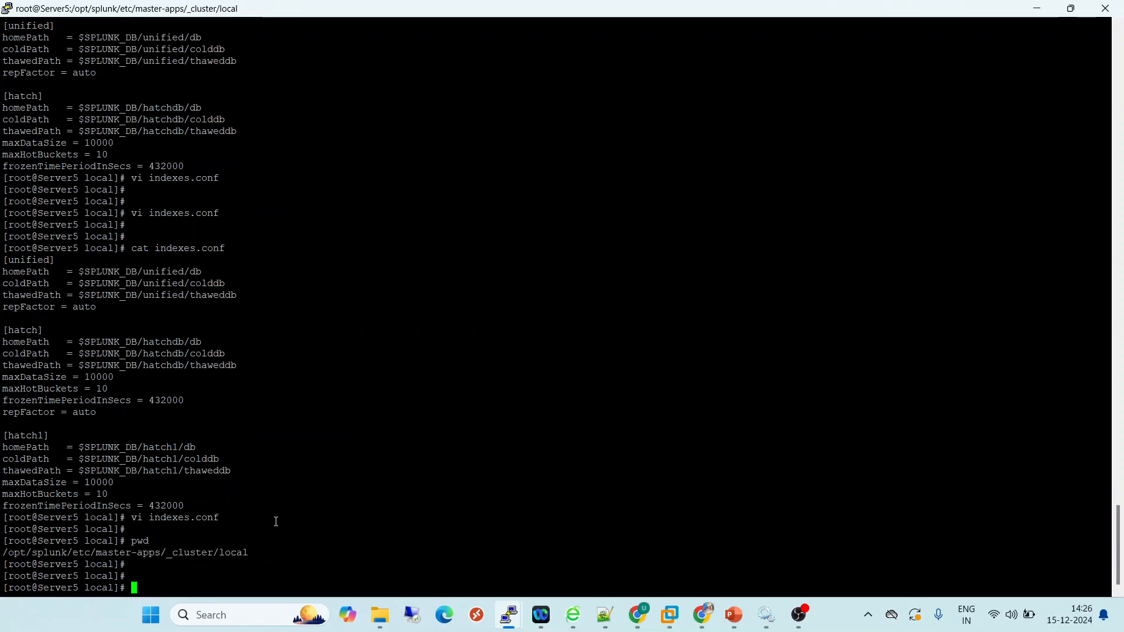
triple_click(48, 554)
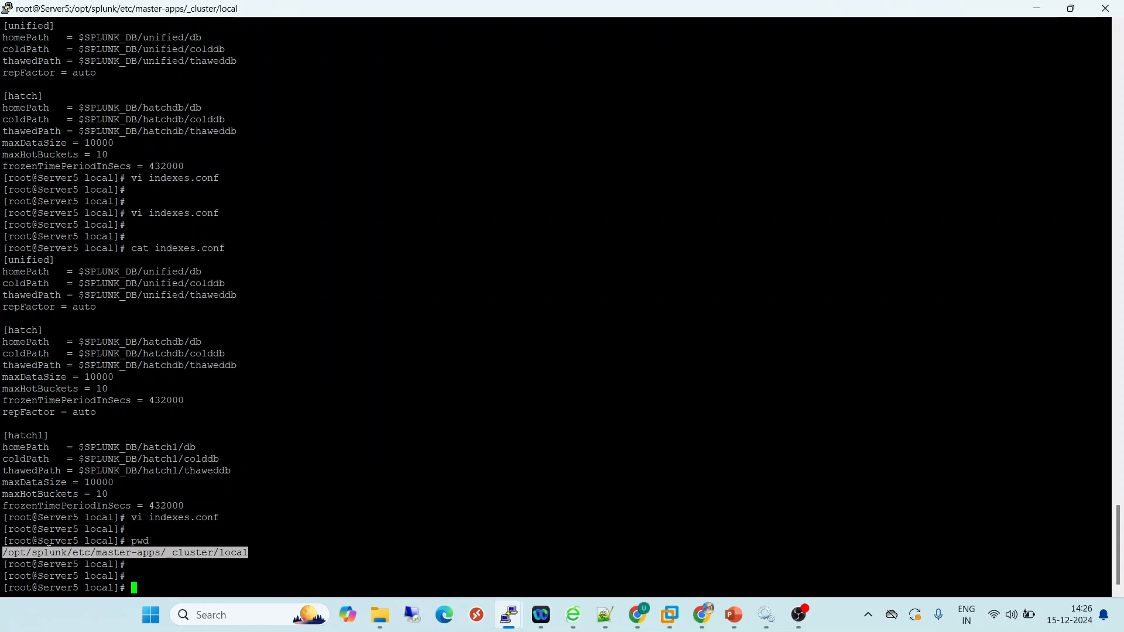
left_click(48, 554)
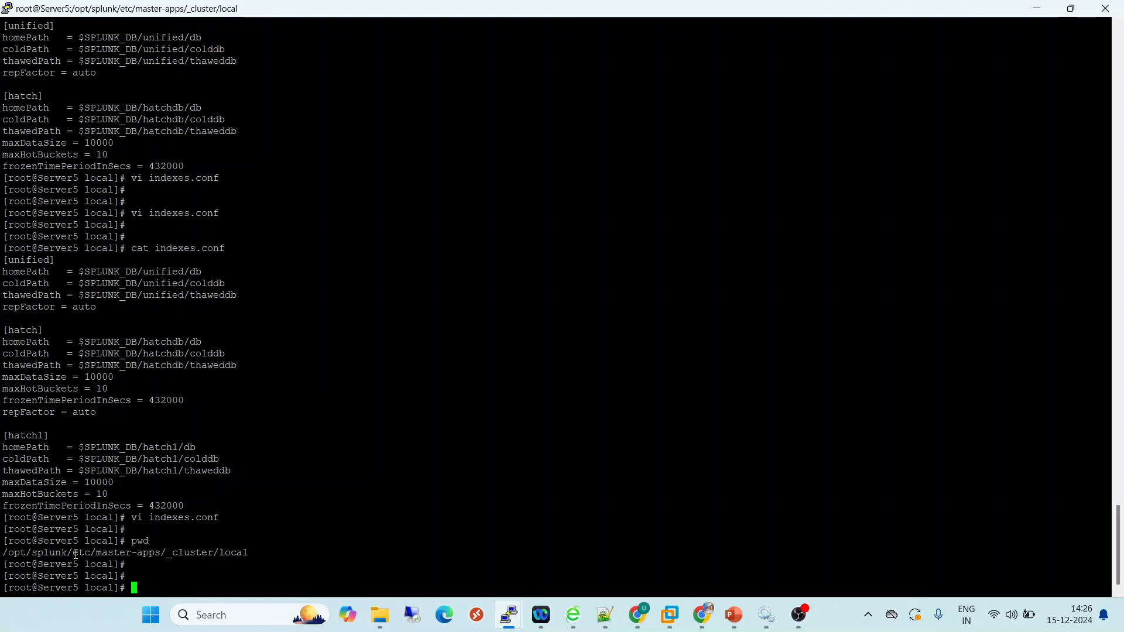
left_click_drag(96, 554, 249, 553)
left_click(168, 553)
Step: Go up one level to the _cluster directory and list its contents in long format
type("cd ..")
key("Return")
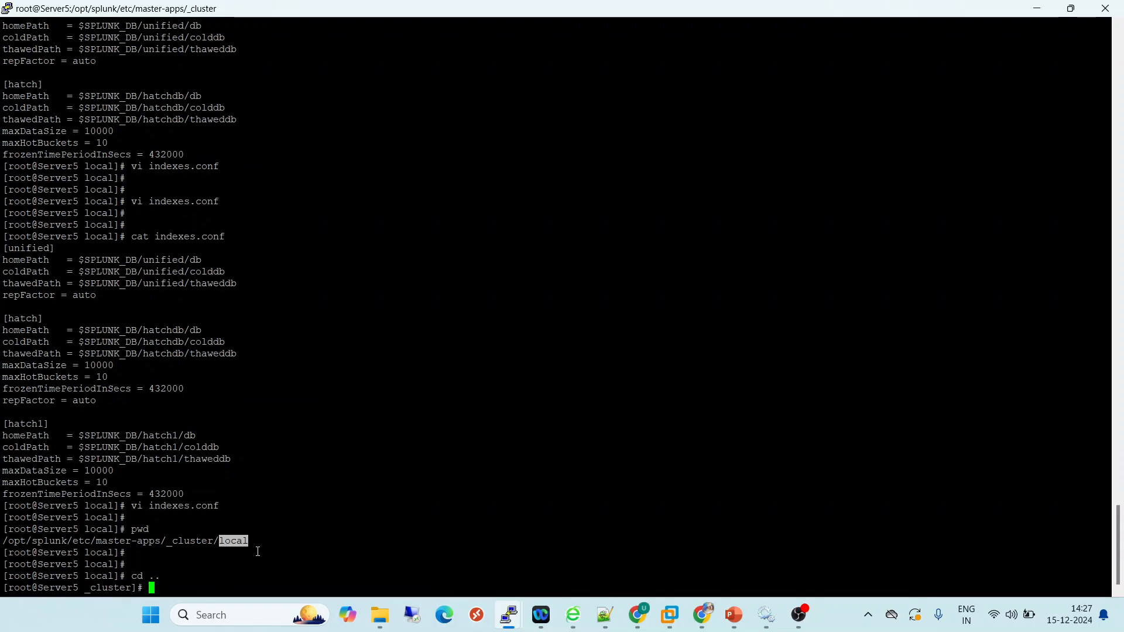
type("ll")
key("Return")
double_click(282, 563)
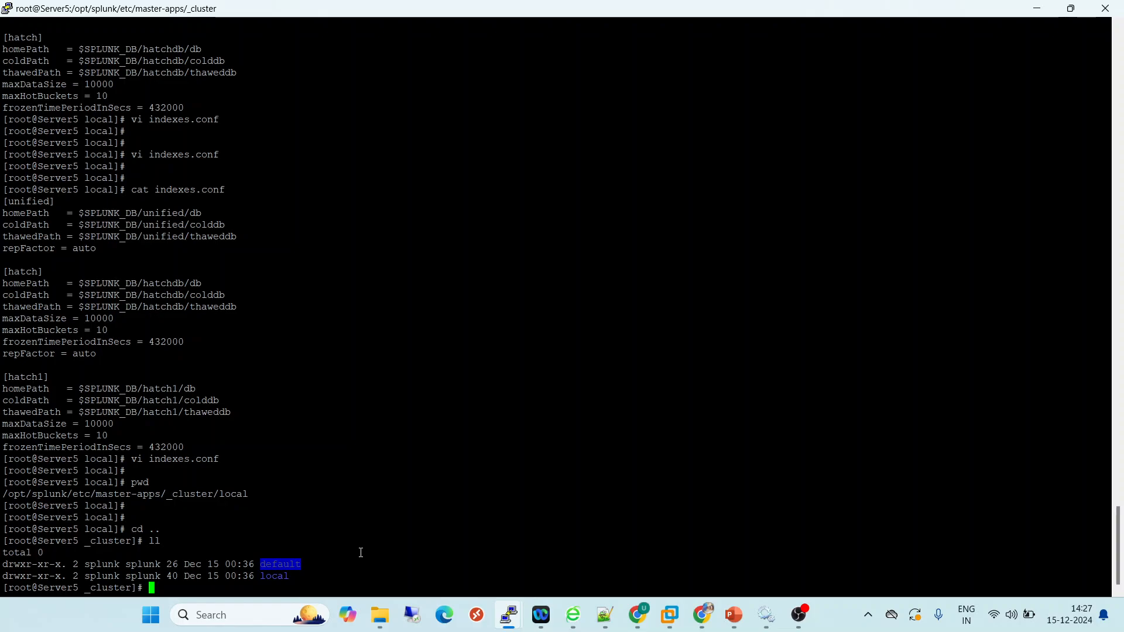
Step: Enter the local directory and list its files to locate indexes.conf
type("cd local/")
key("Return")
key("Return")
key("Return")
type("ll")
key("Return")
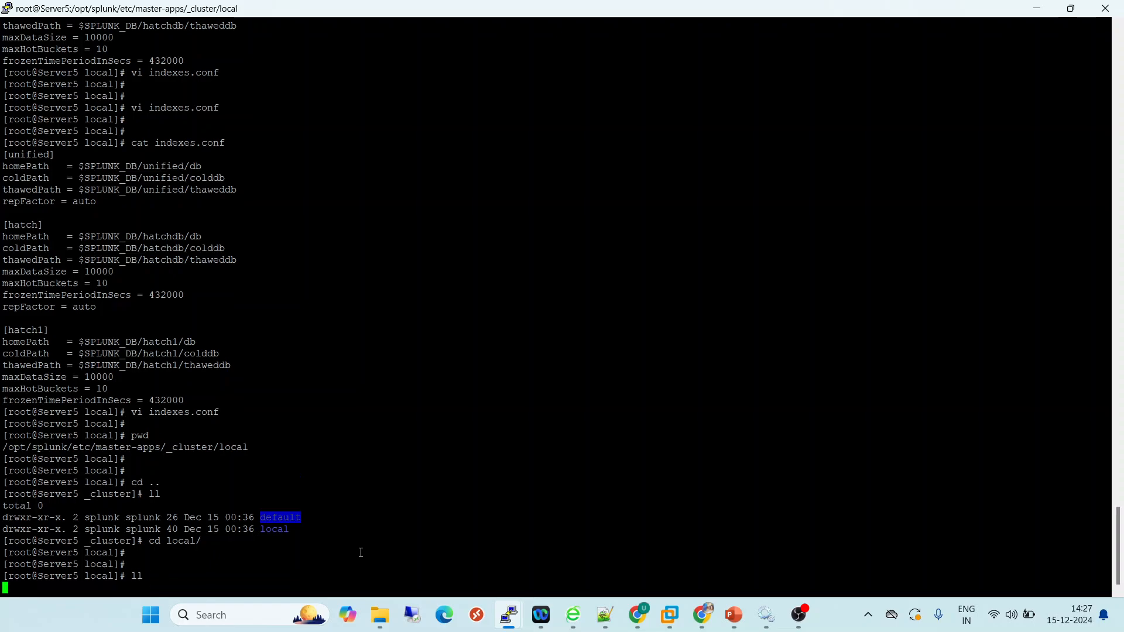
double_click(277, 564)
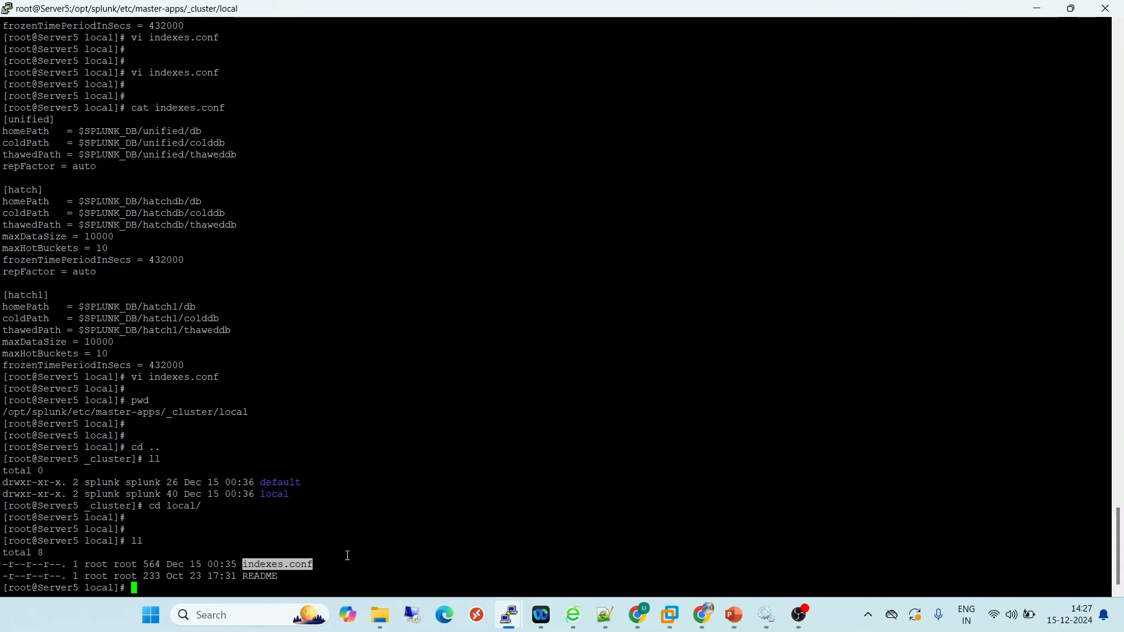
Step: Switch to Notepad++ and insert three blank lines above the [dummy] stanza in the "new 7" document
mouse_move(603, 619)
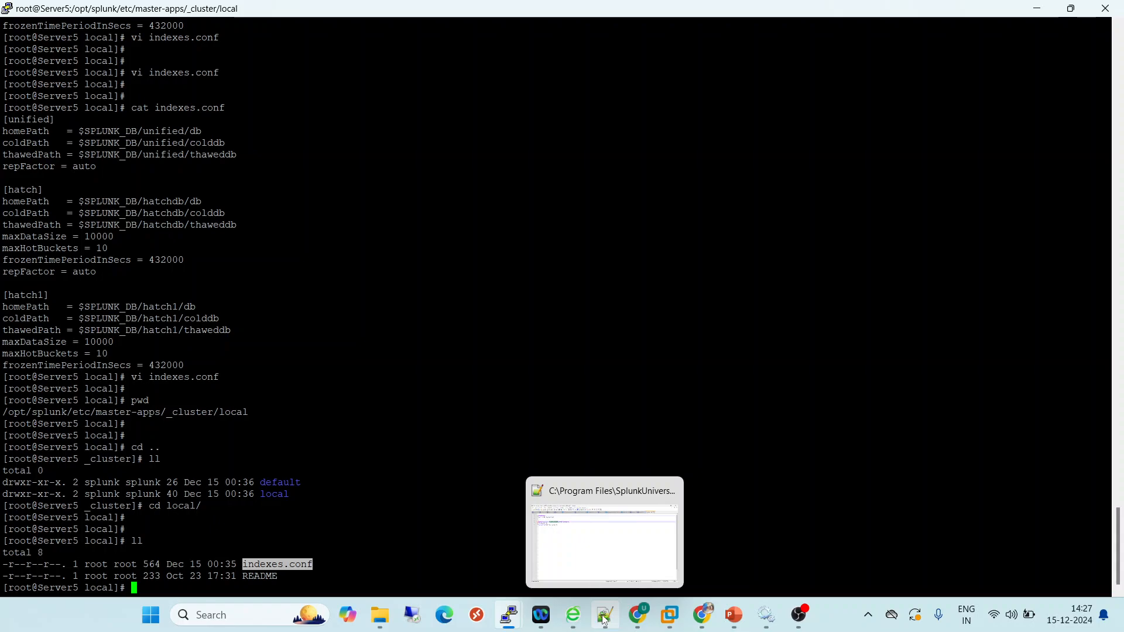
left_click(602, 619)
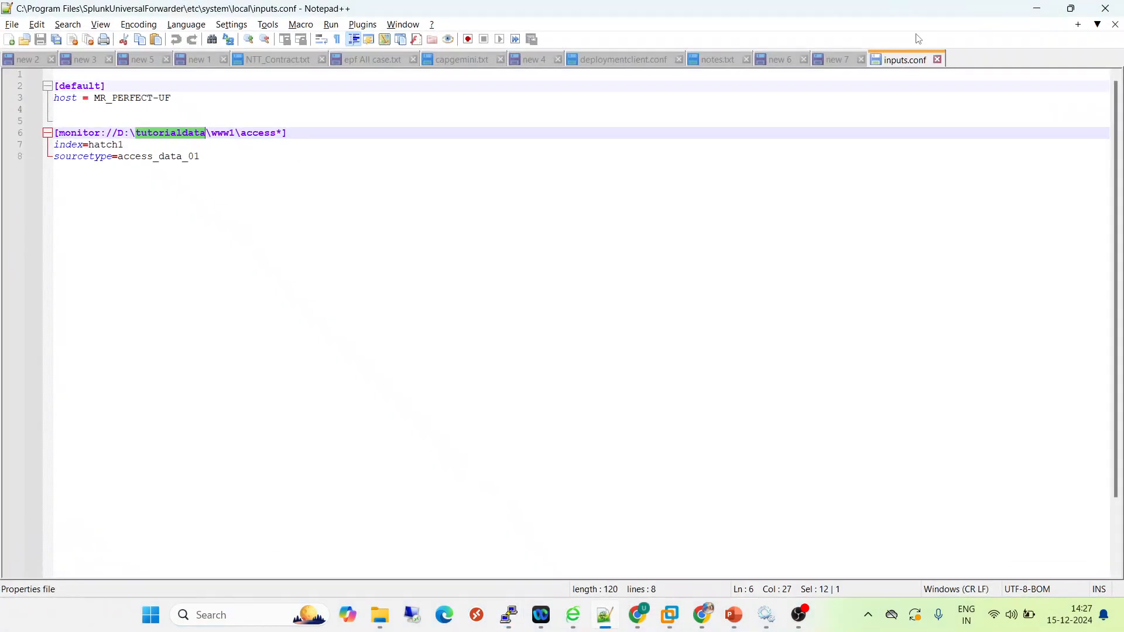
left_click(823, 61)
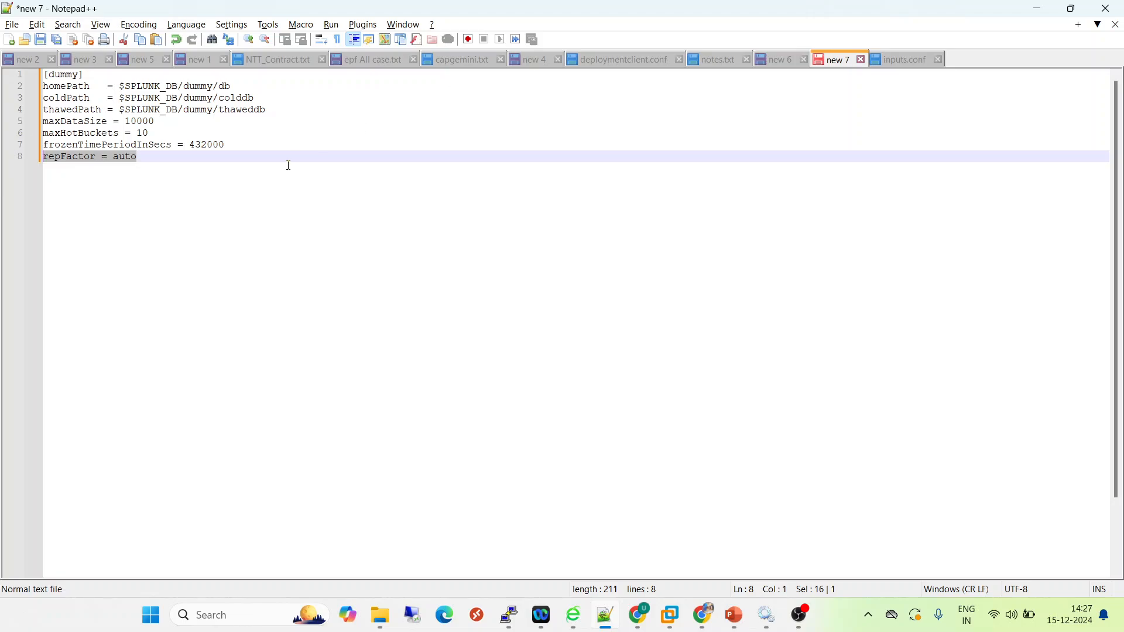
left_click(151, 154)
left_click_drag(151, 154, 52, 74)
left_click(47, 74)
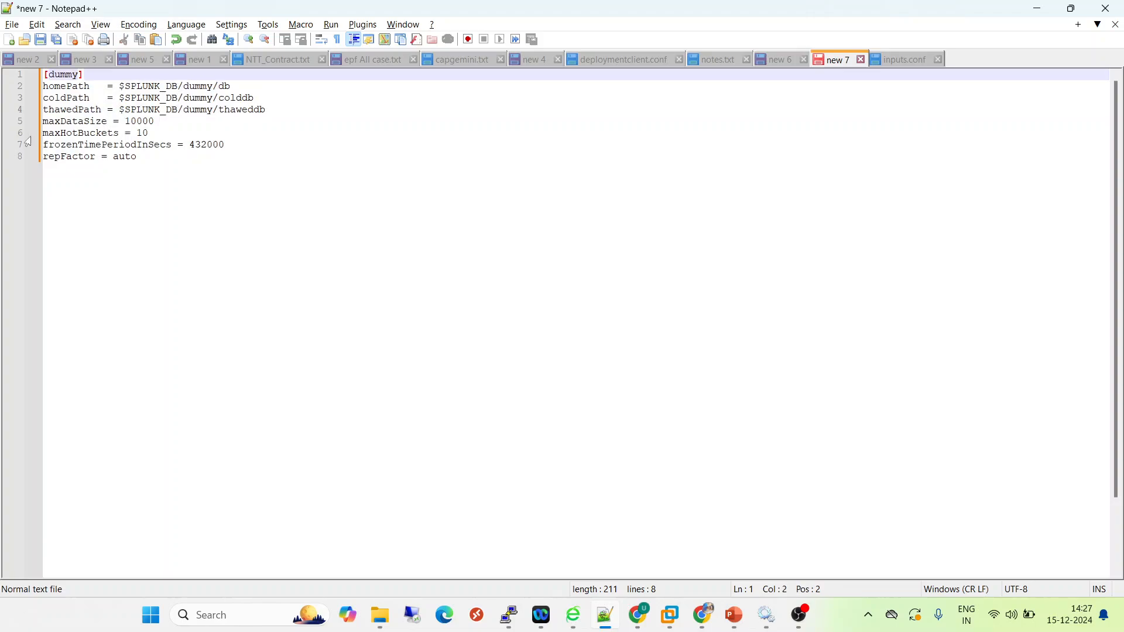
key("Home")
key("Return")
key("Return")
key("Return")
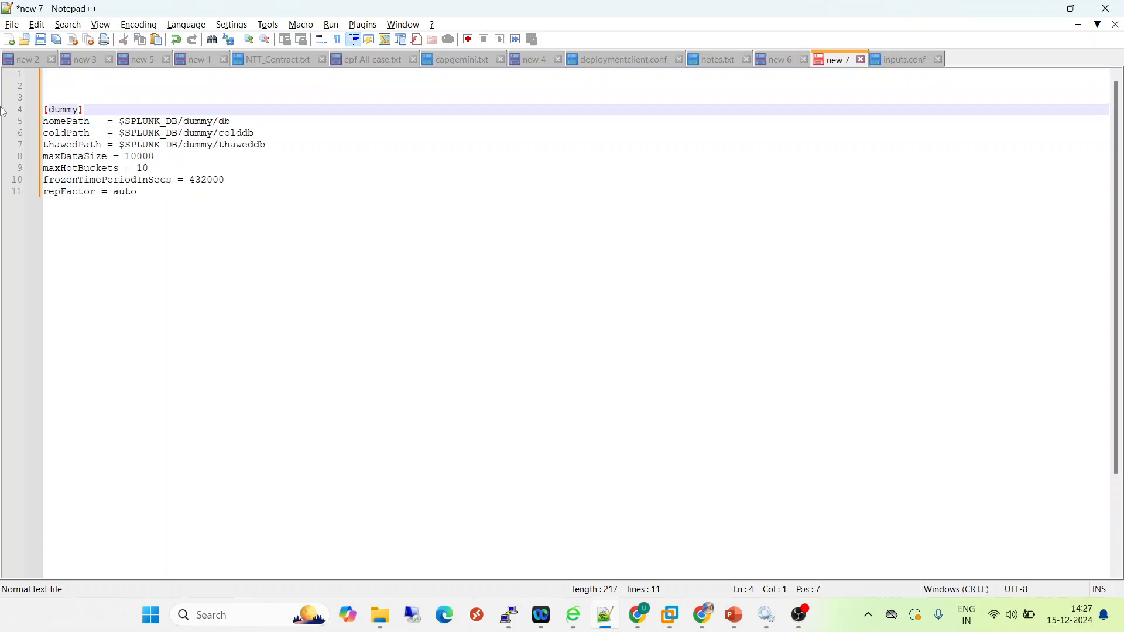
Step: Examine the dummy stanza's index name and its homePath, coldPath and thawedPath settings
double_click(73, 110)
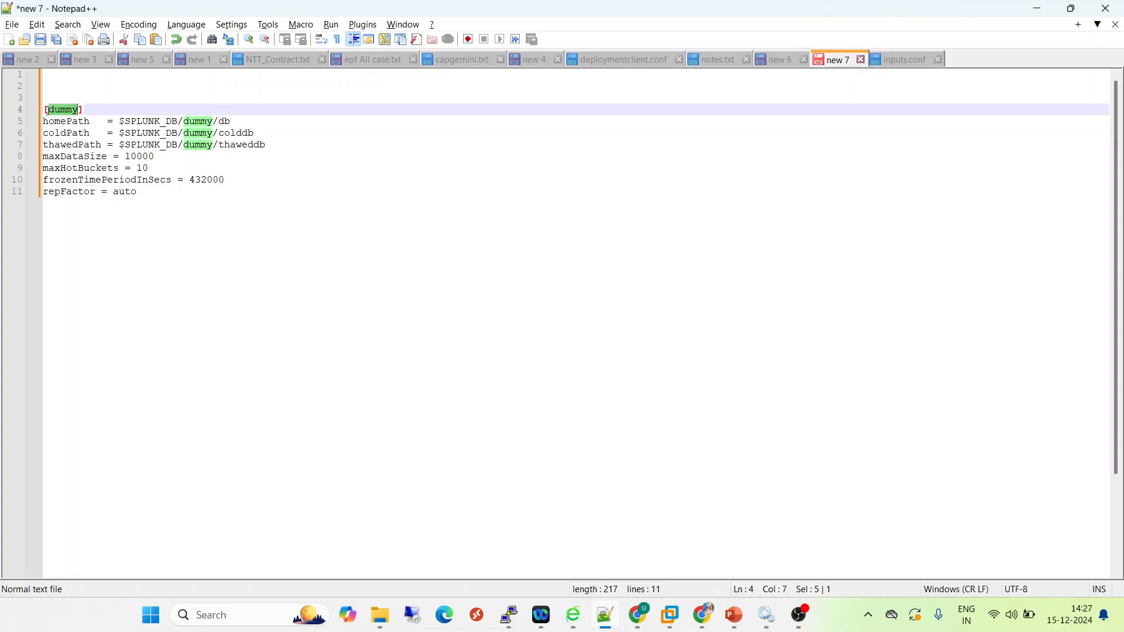
left_click(68, 110)
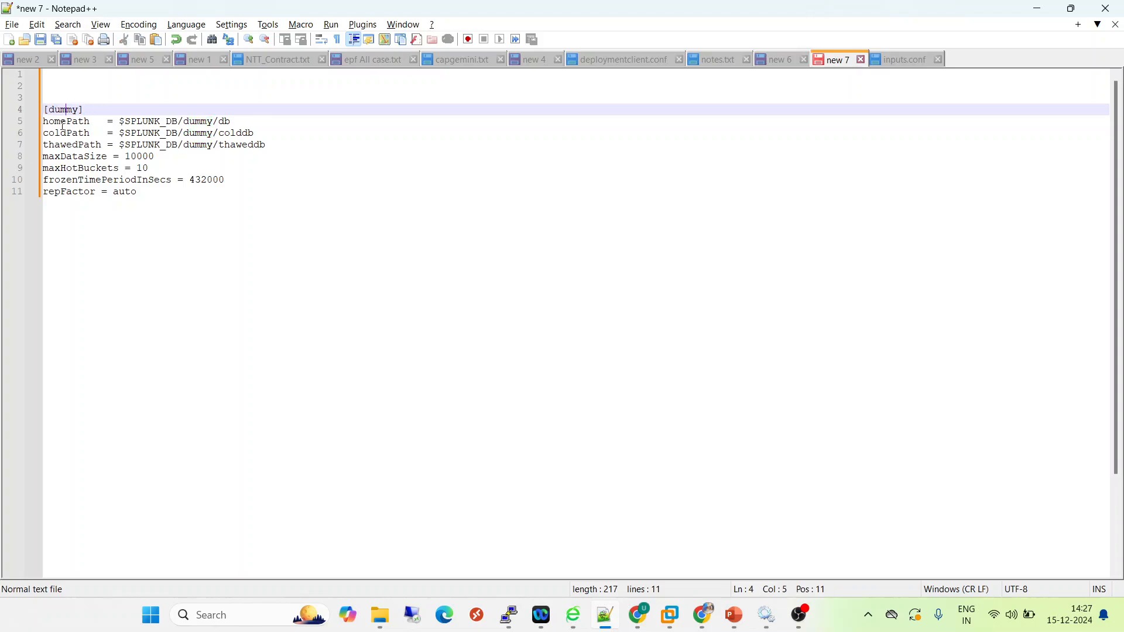
double_click(63, 122)
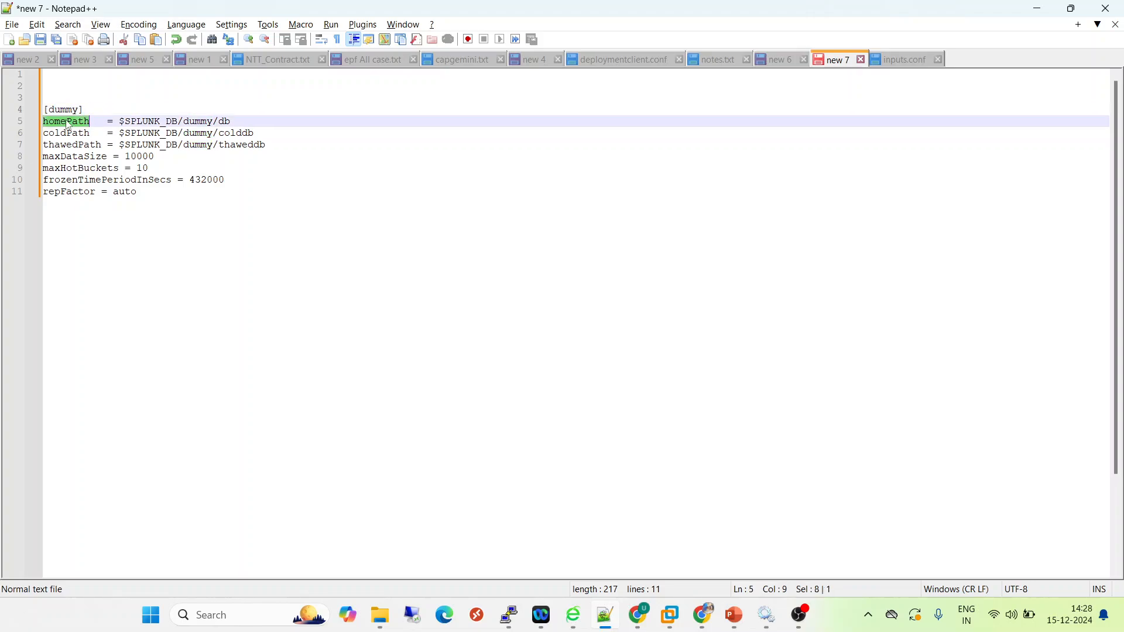
double_click(143, 124)
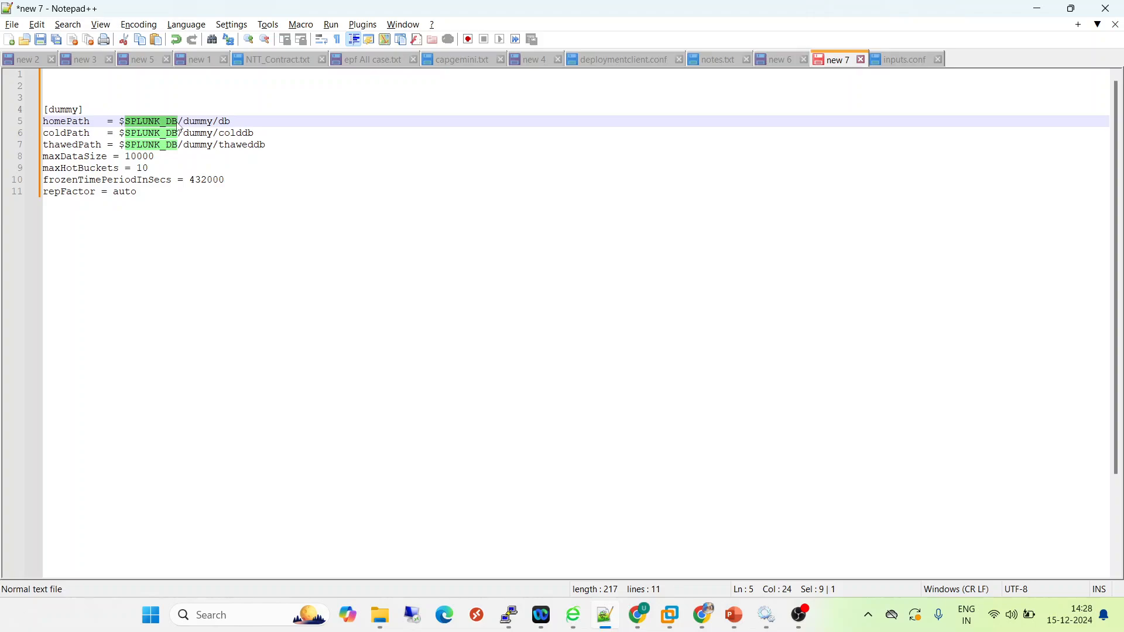
left_click(78, 122)
double_click(78, 122)
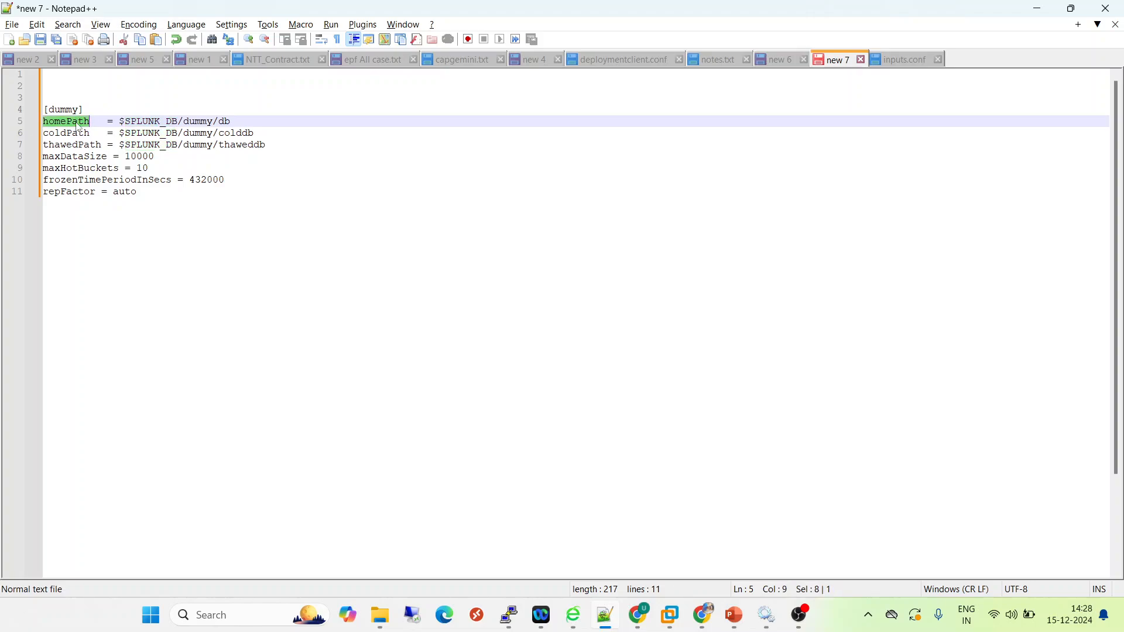
left_click_drag(232, 122, 123, 122)
double_click(203, 123)
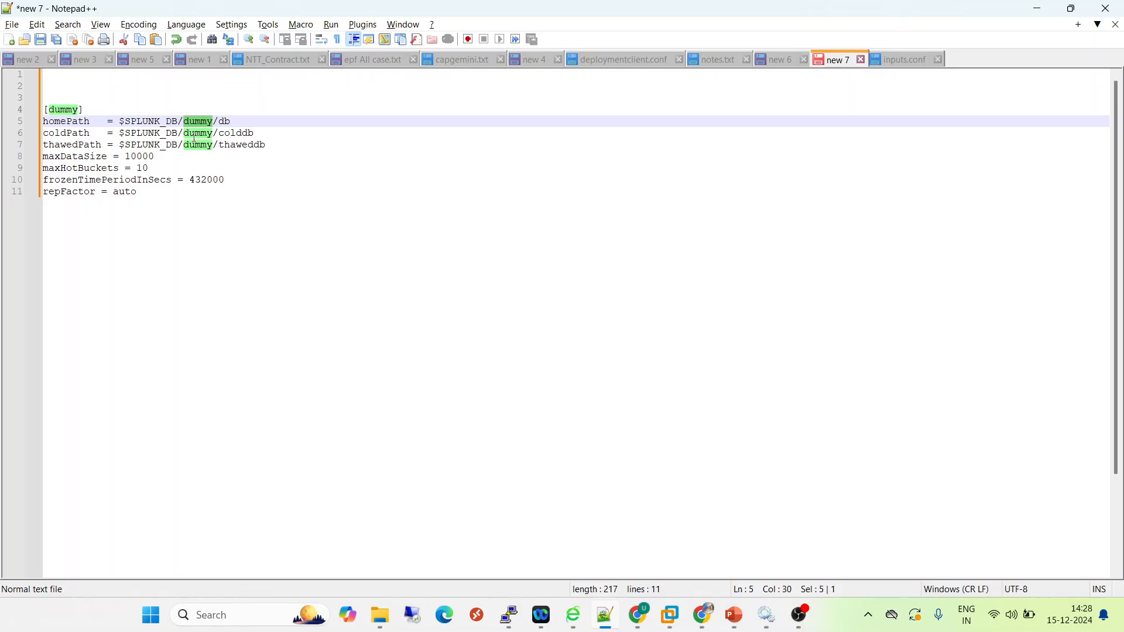
left_click(196, 136)
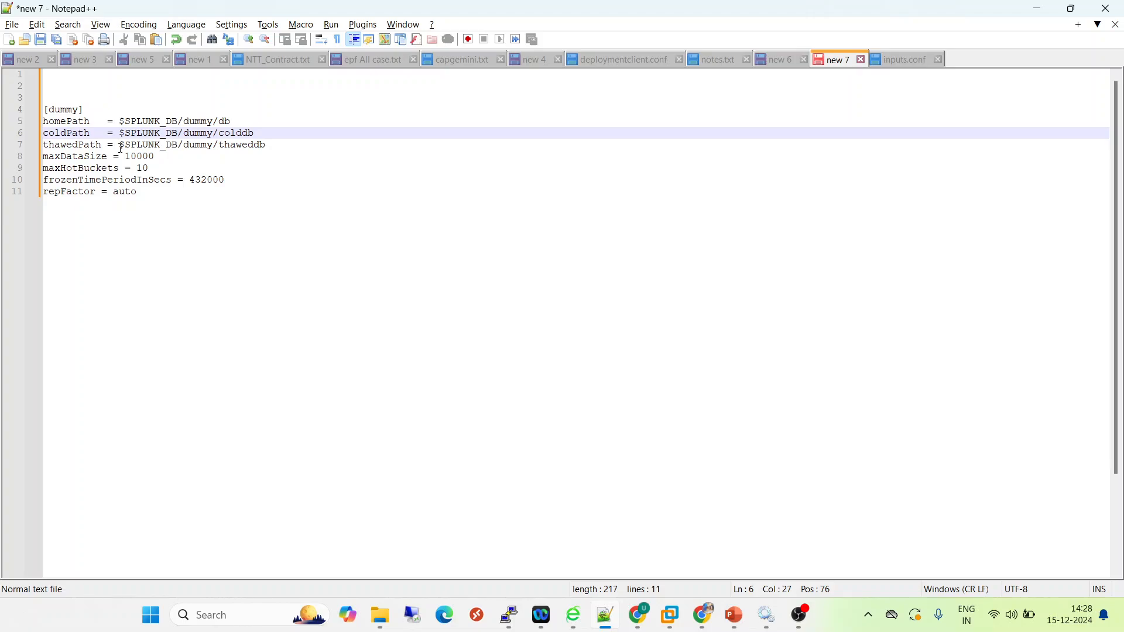
double_click(199, 145)
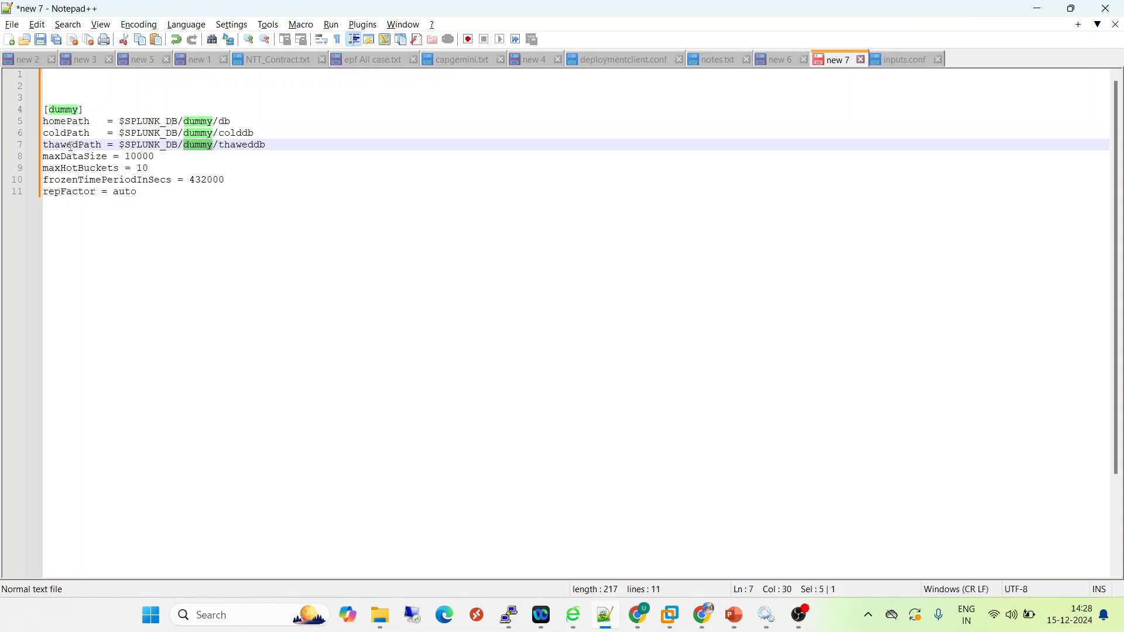
left_click(66, 145)
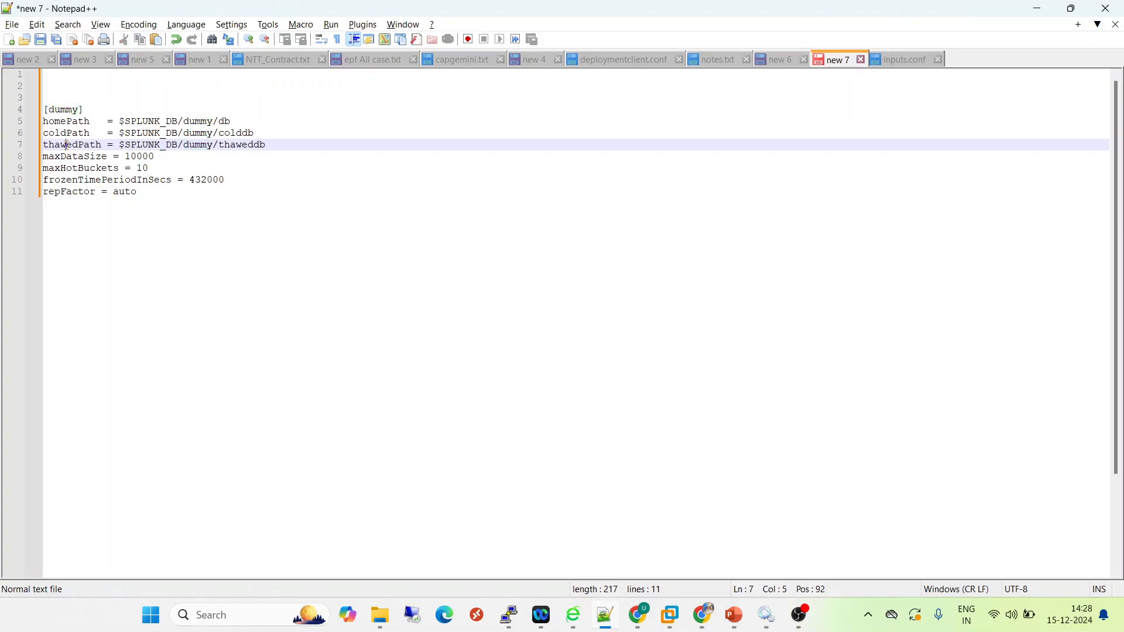
double_click(74, 144)
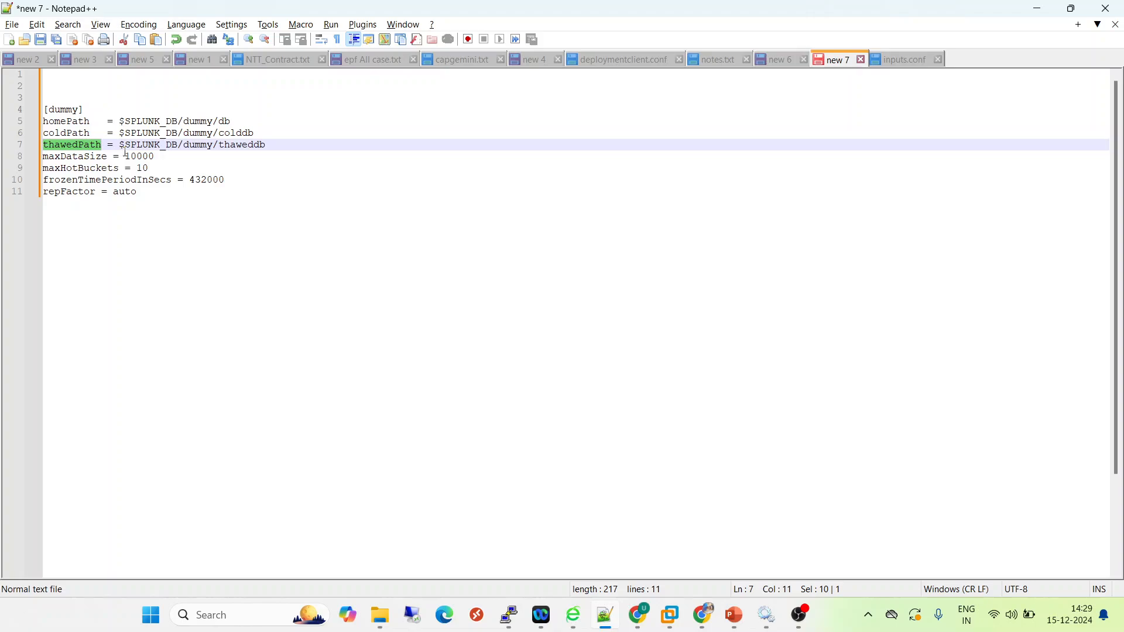
Step: Review the maxDataSize, maxHotBuckets and frozenTimePeriodInSecs settings against the stanza's home and cold paths
double_click(72, 157)
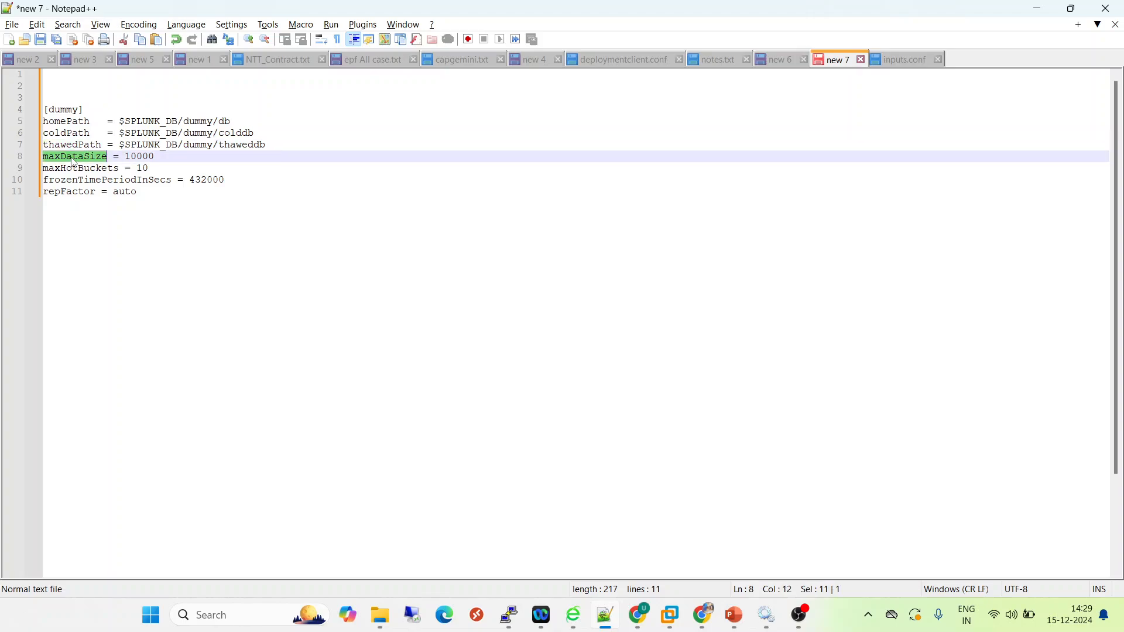
triple_click(142, 157)
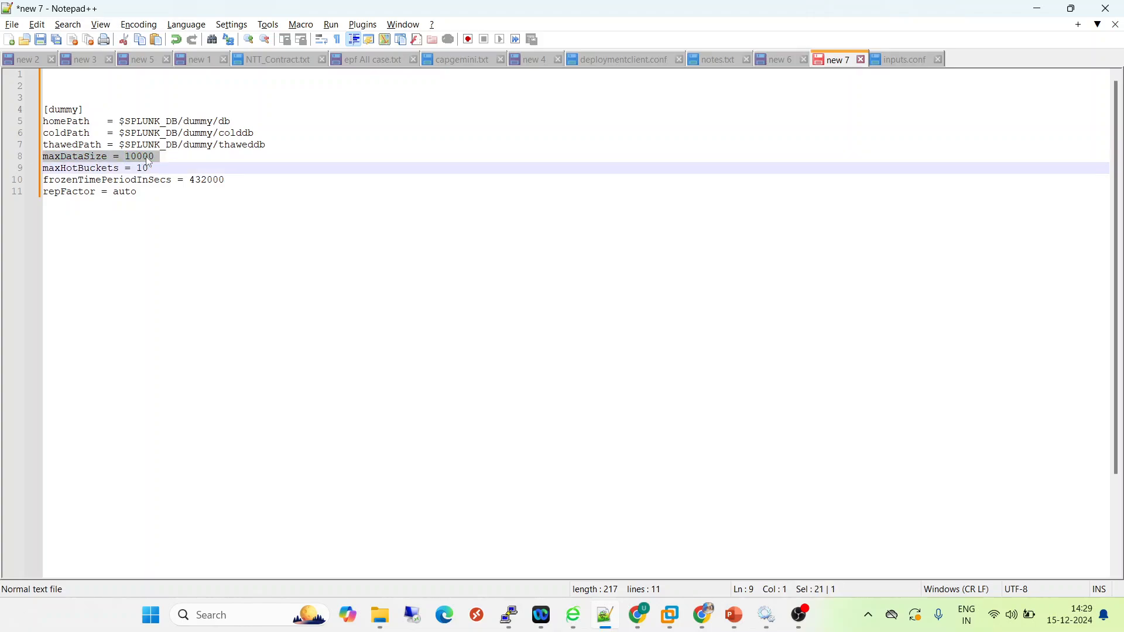
left_click(148, 161)
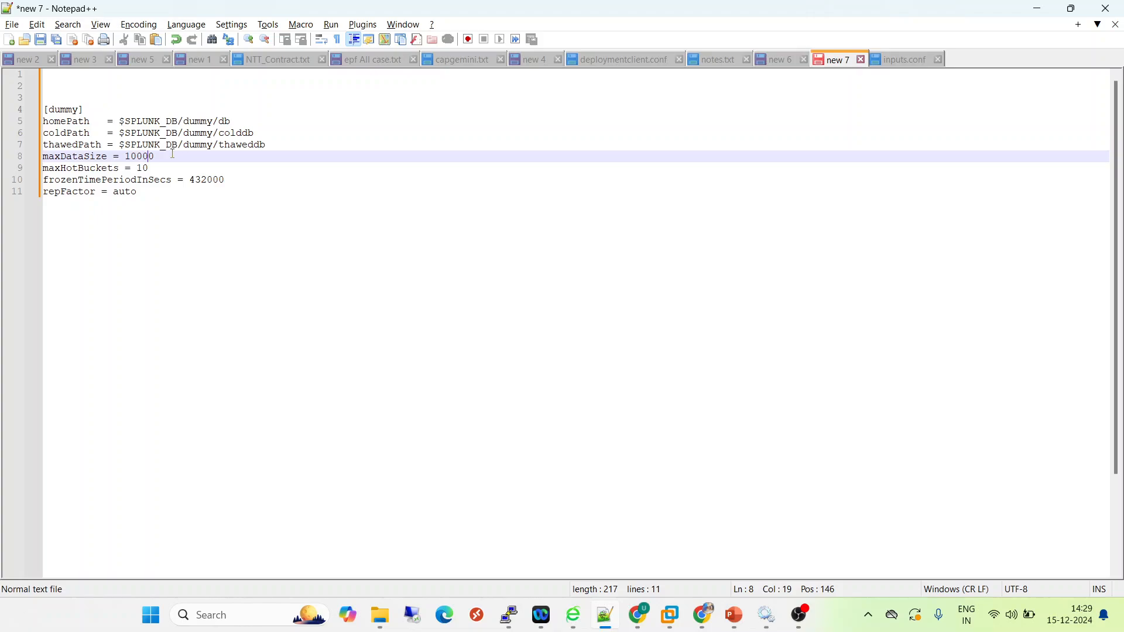
double_click(229, 122)
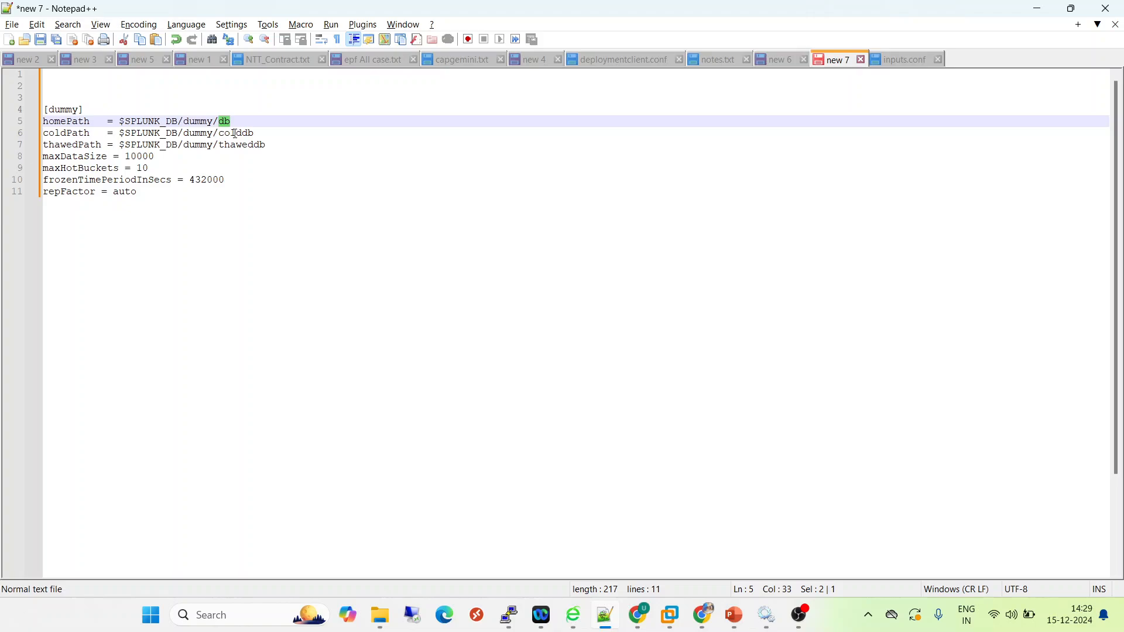
double_click(236, 134)
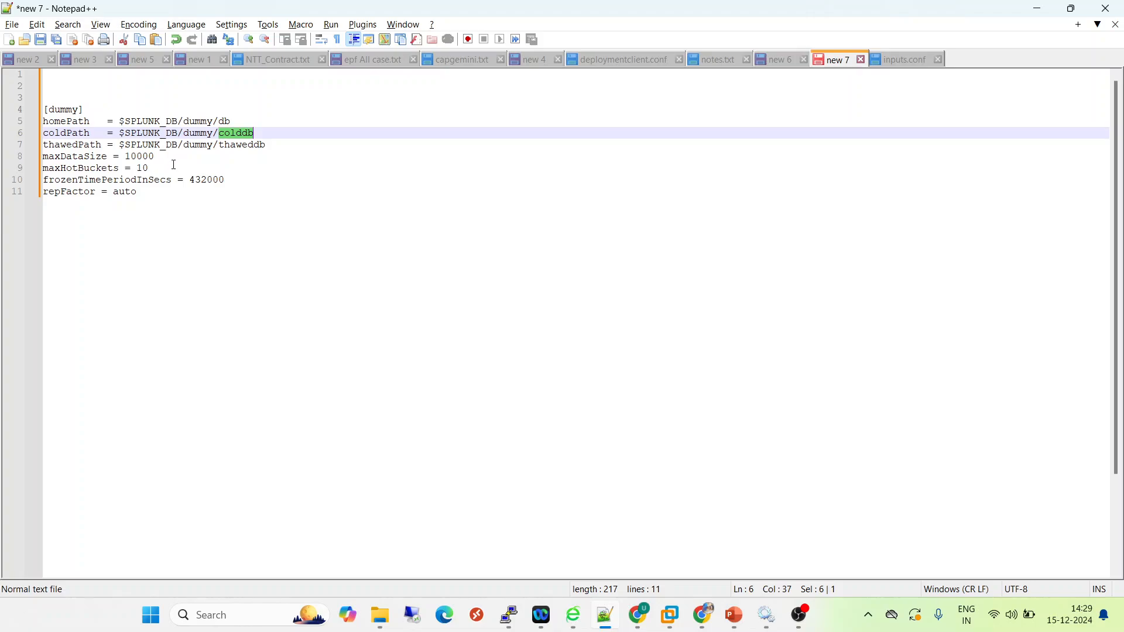
double_click(147, 158)
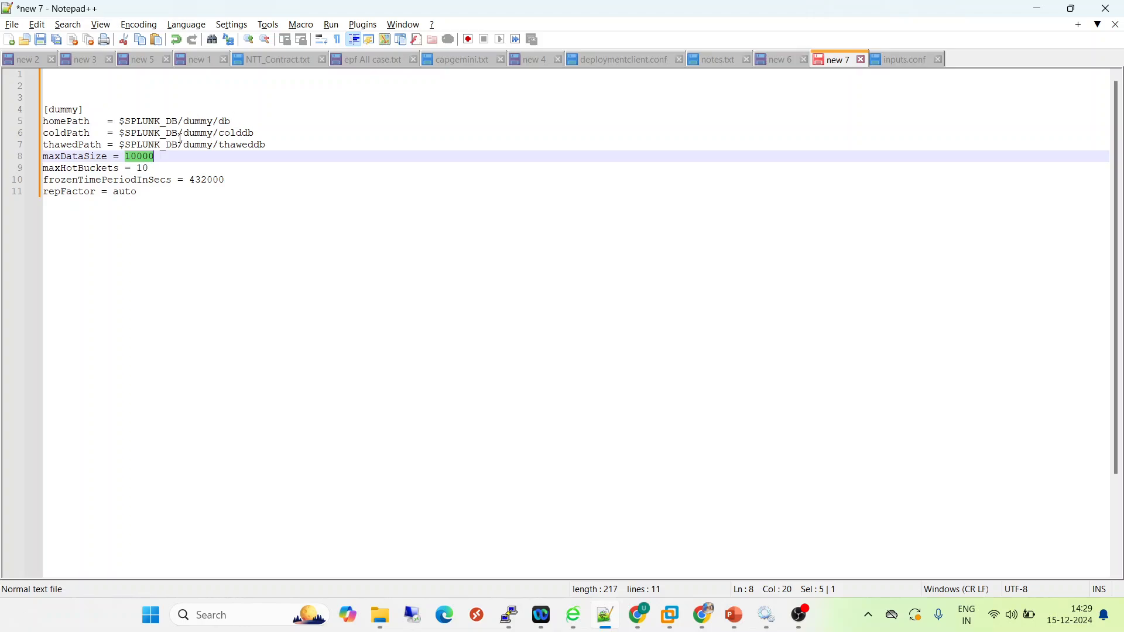
double_click(147, 169)
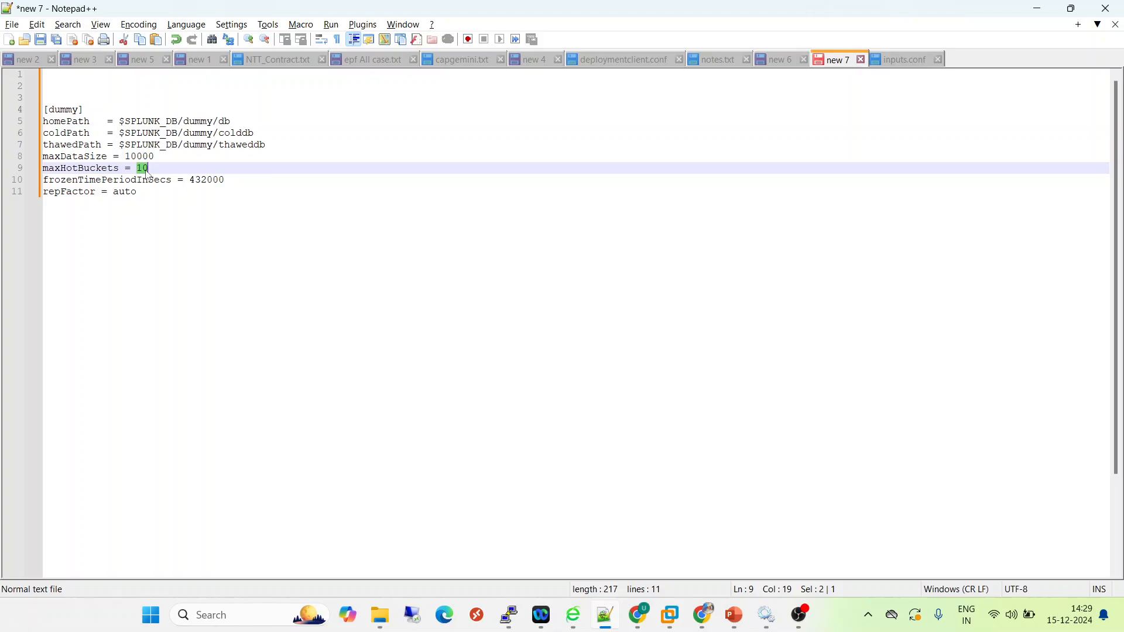
double_click(107, 181)
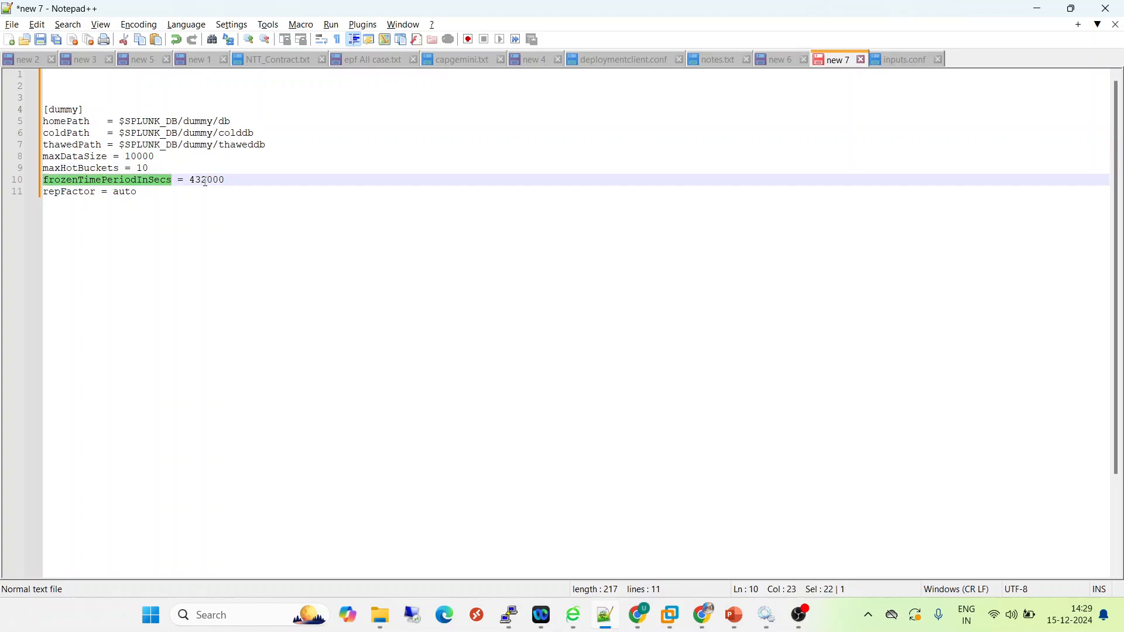
left_click_drag(234, 181, 34, 185)
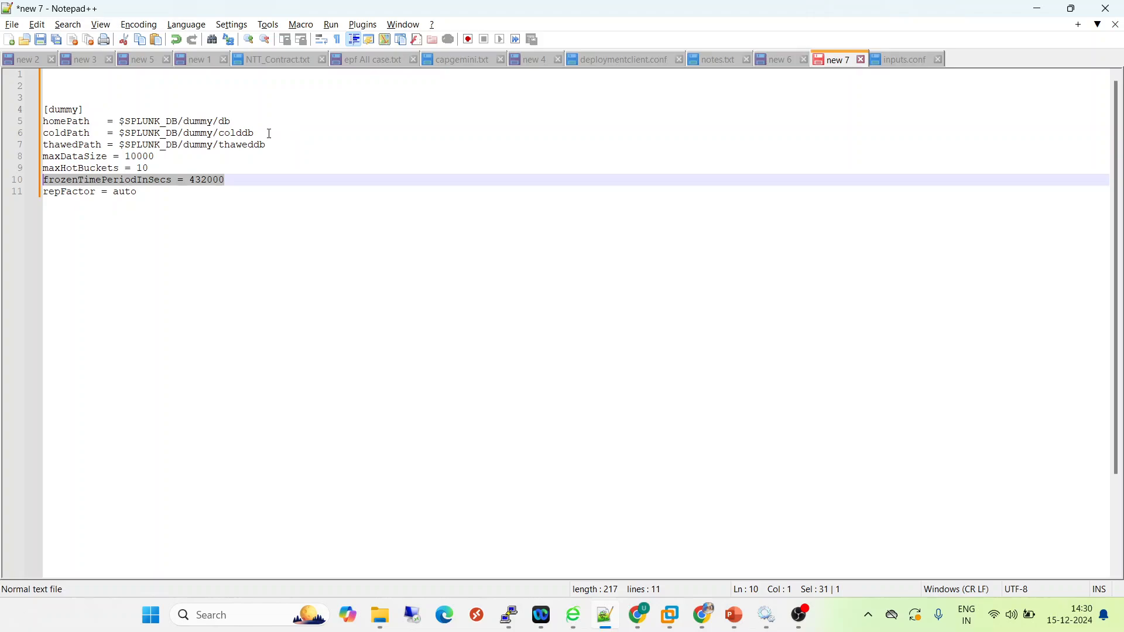
left_click_drag(269, 134, 26, 135)
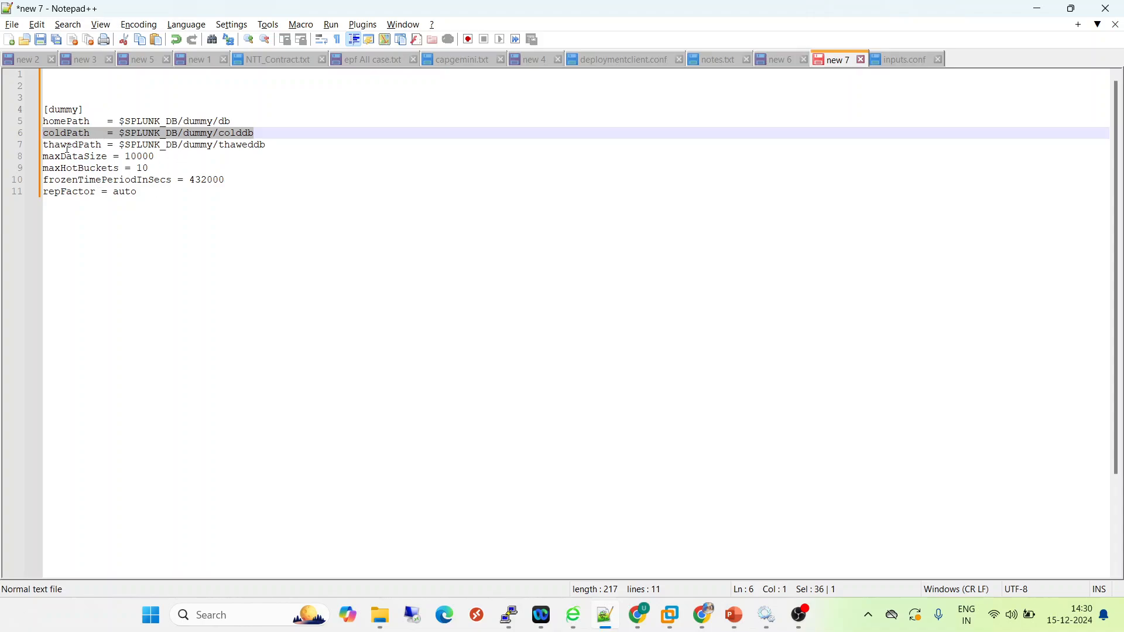
double_click(114, 183)
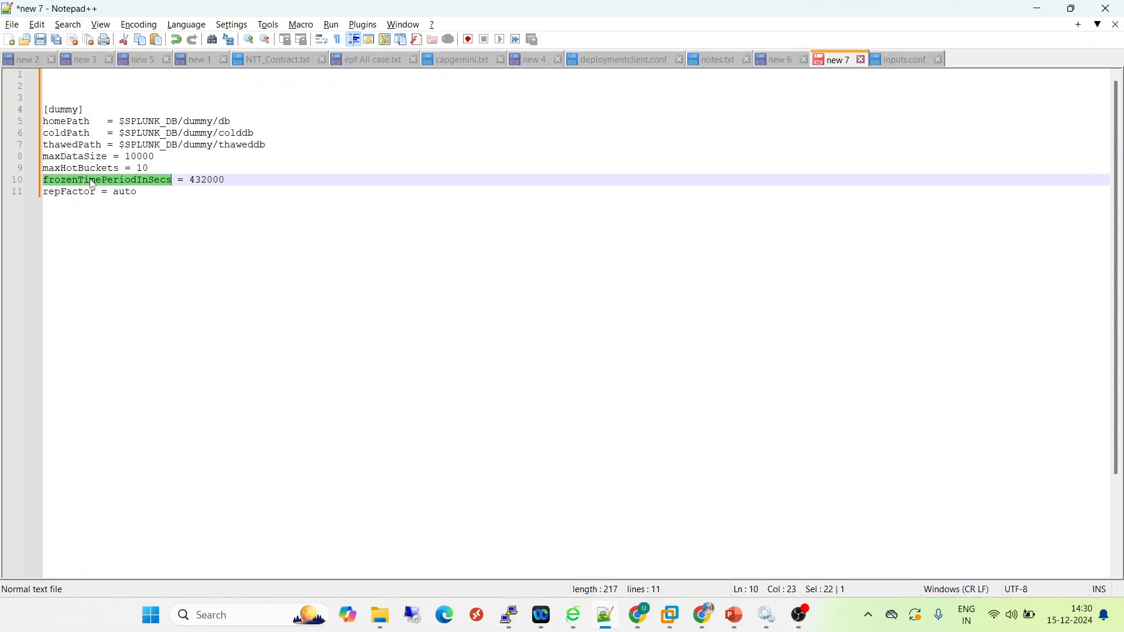
Step: Remove the frozenTimePeriodInSecs line from the [dummy] stanza and close the gap above repFactor
left_click_drag(243, 181, 36, 186)
key("Delete")
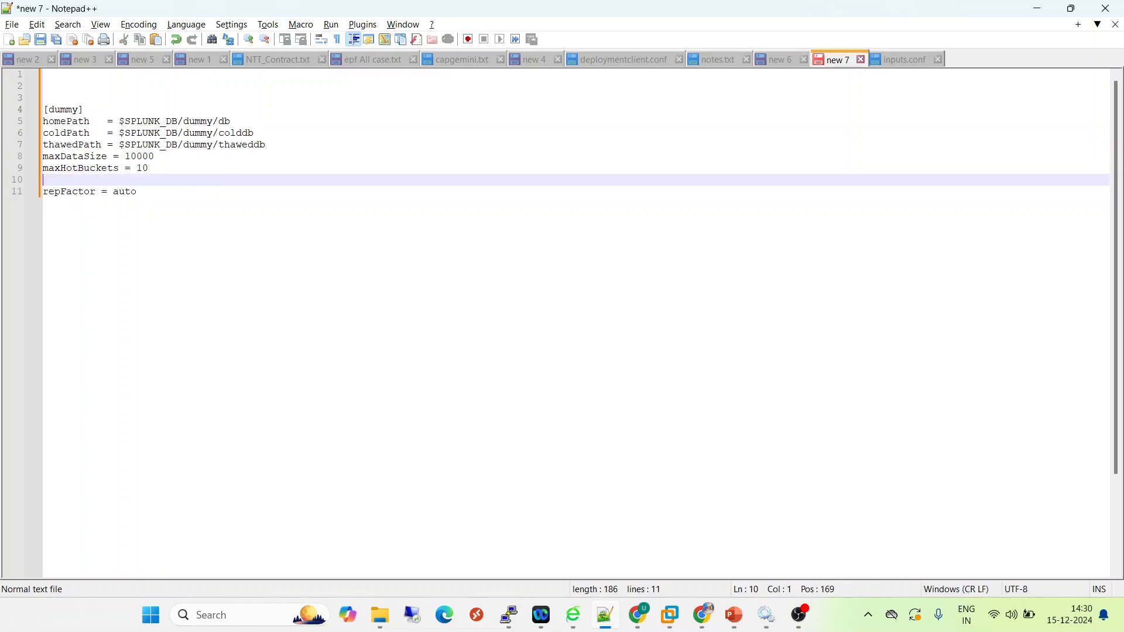
key("Down")
key("BackSpace")
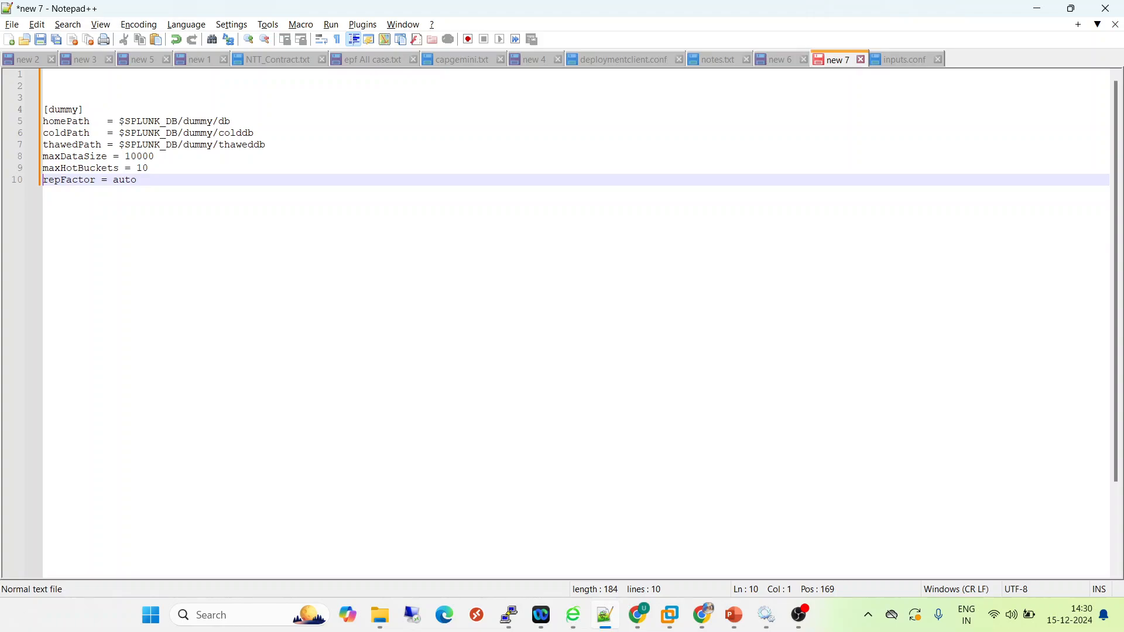
Step: Copy the complete [dummy] stanza through repFactor = auto, then switch to the PuTTY session and open indexes.conf in vi
double_click(65, 179)
left_click_drag(141, 181, 42, 111)
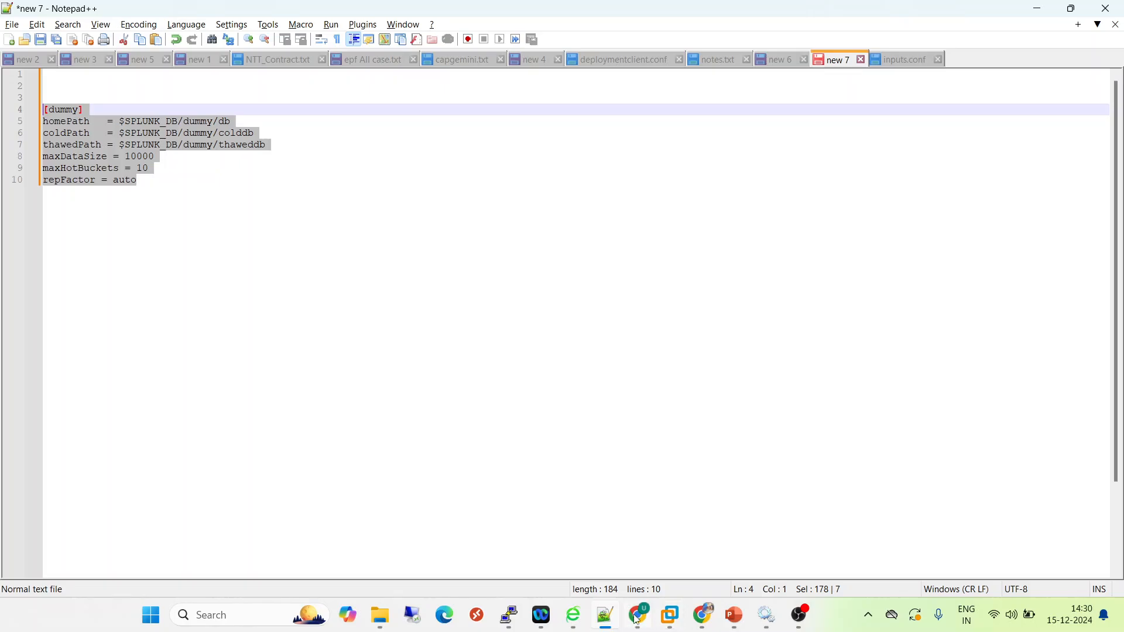
mouse_move(509, 614)
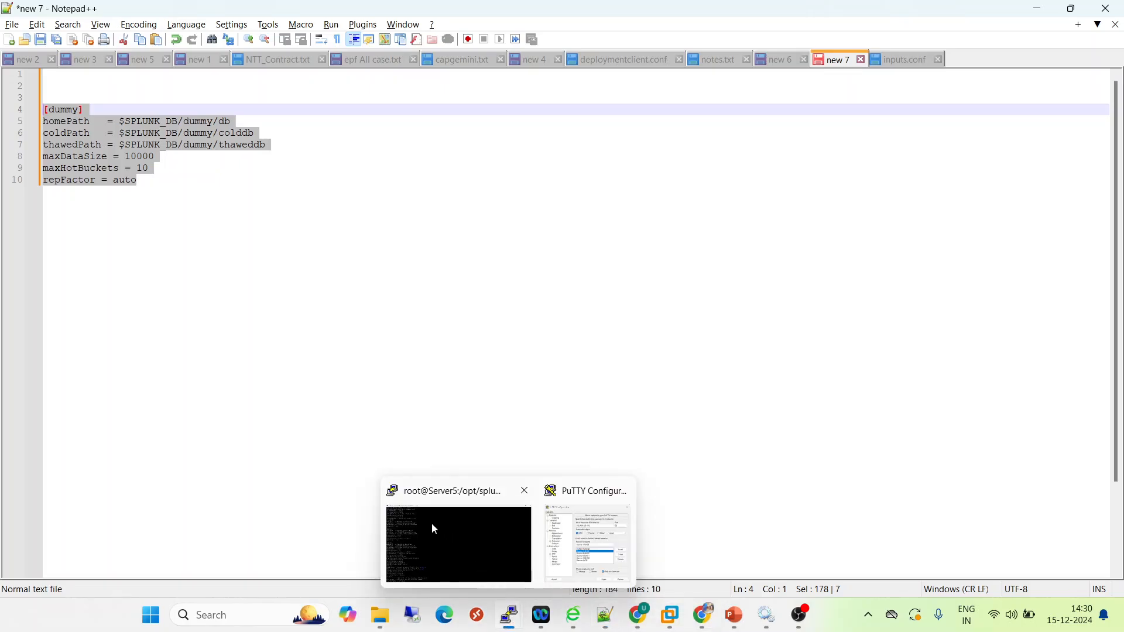
left_click(442, 546)
type("vi indexes.conf")
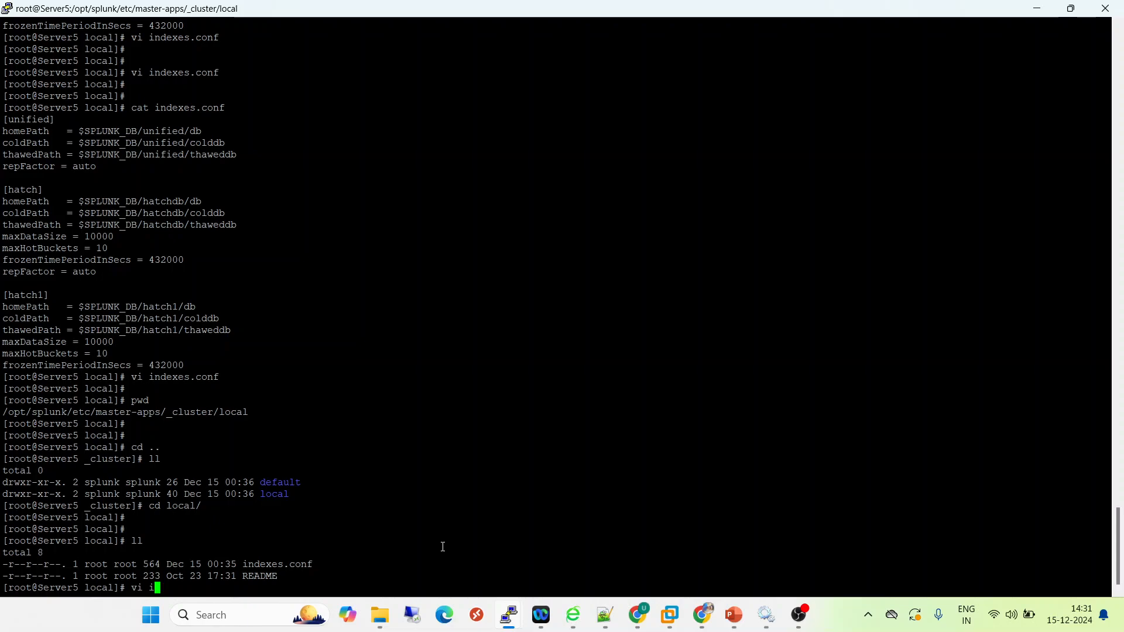
key("Return")
Step: Paste the copied [dummy] stanza at the end of indexes.conf, separated by a blank line from the [hatch1] stanza
key("Down")
key("Down")
key("Down")
key("Down")
key("Down")
key("Down")
key("Down")
key("Down")
key("Down")
key("Down")
key("Down")
key("Down")
key("Down")
key("Down")
key("Down")
key("Down")
key("Down")
key("Down")
key("Down")
key("Down")
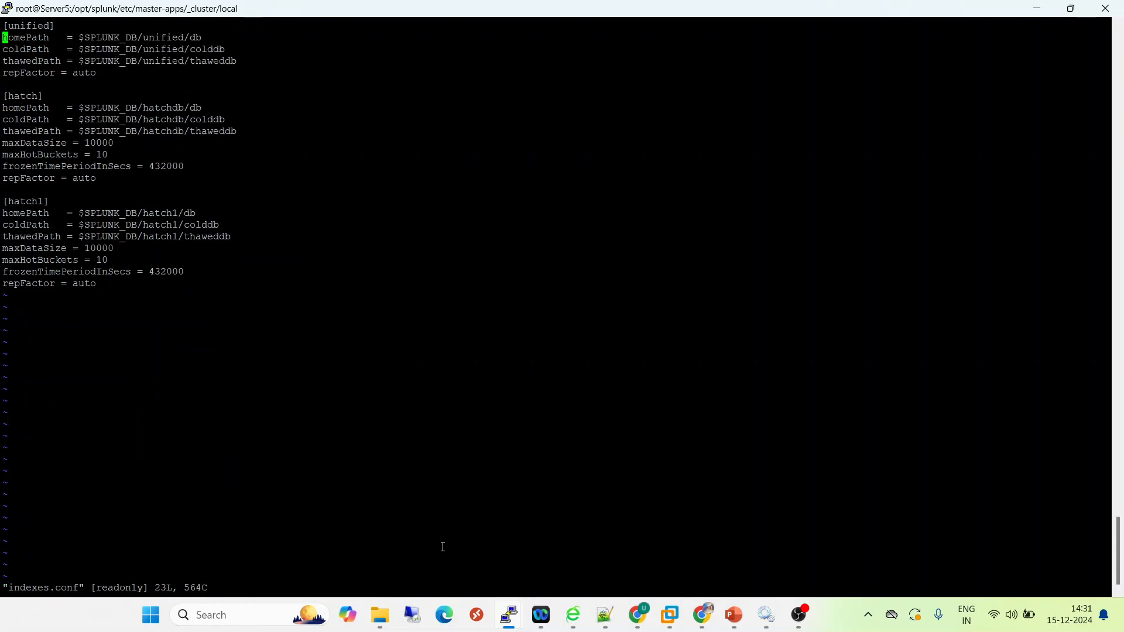
key("i")
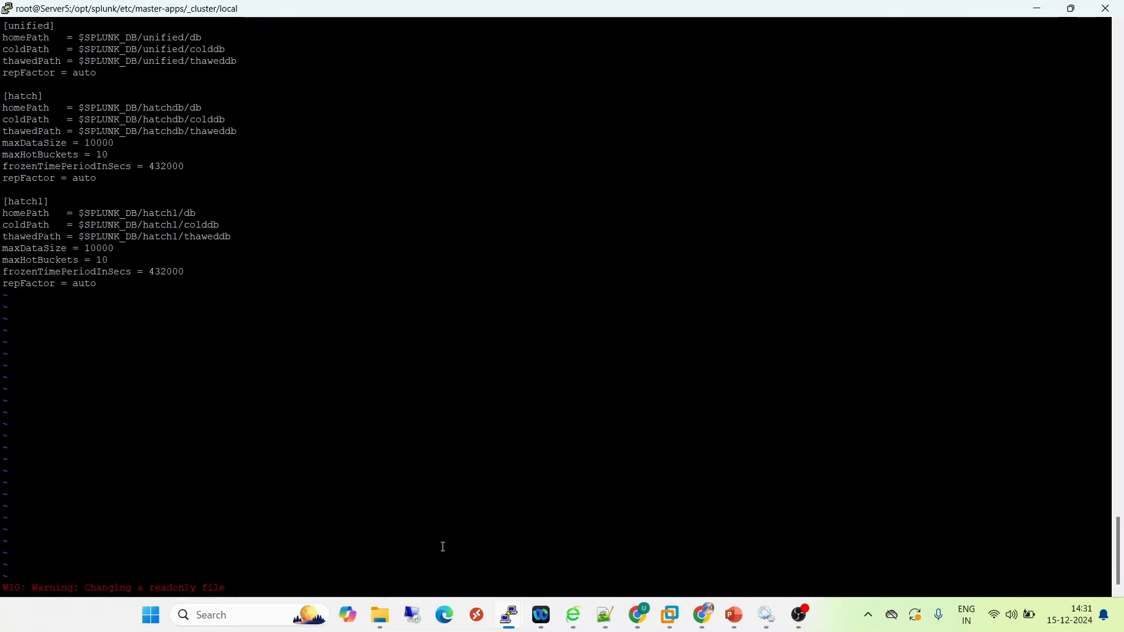
key("Return")
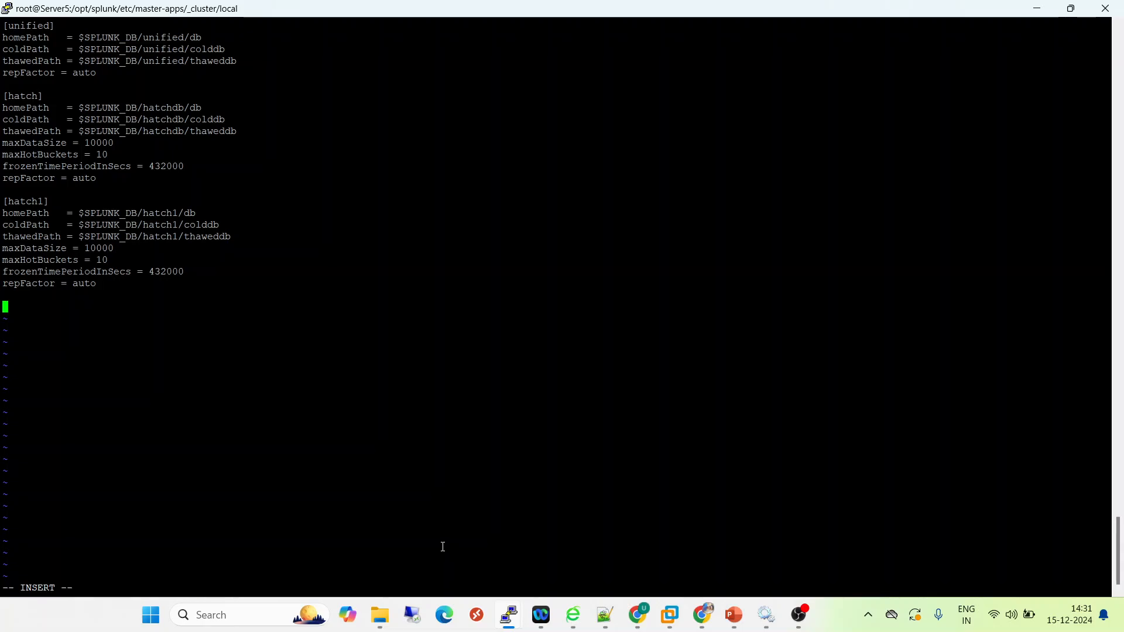
right_click(443, 547)
key("Escape")
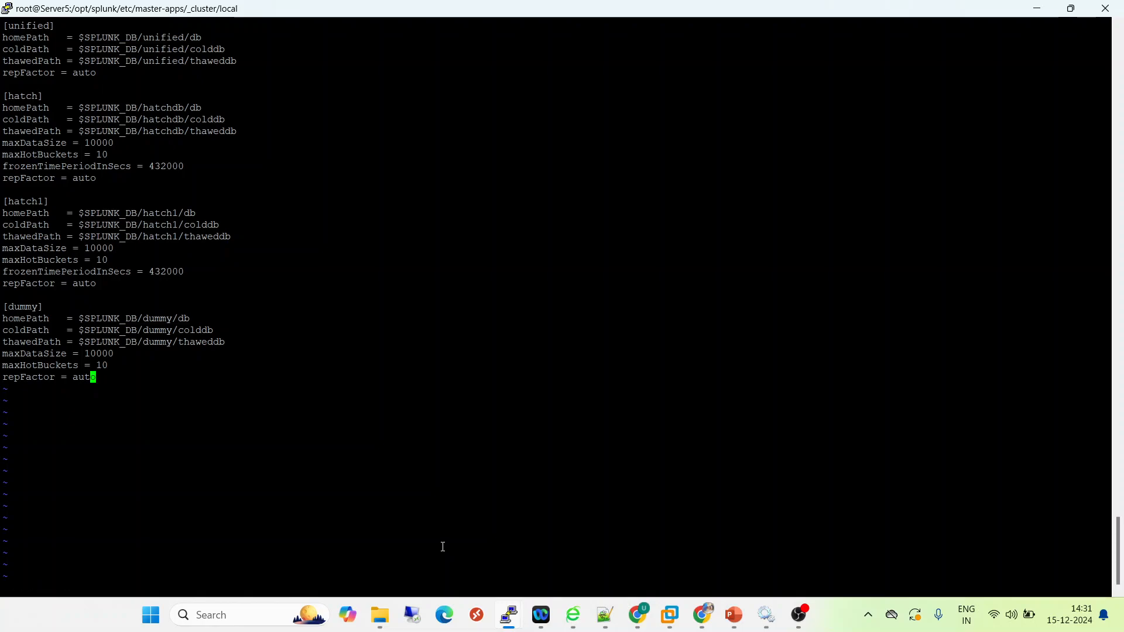
Step: Force-save the read-only indexes.conf and quit vi
type(":wq!")
key("Return")
key("Return")
key("Return")
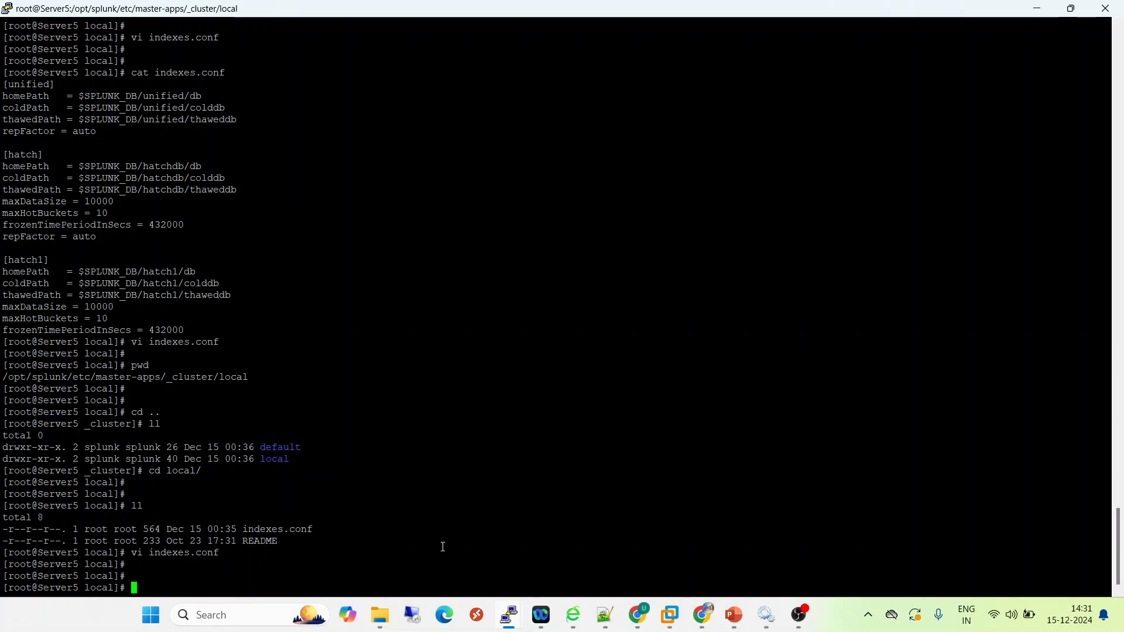
Step: Print indexes.conf in the terminal and check the added [dummy] stanza
type("cat in")
key("Tab")
key("Return")
key("Return")
key("Return")
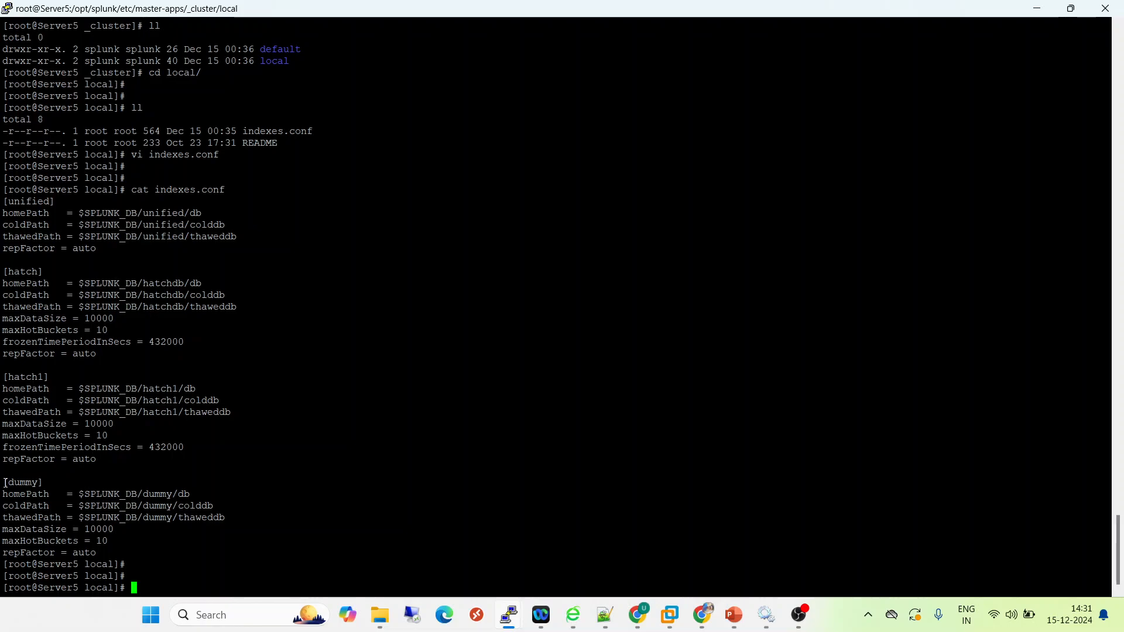
left_click_drag(2, 479, 427, 555)
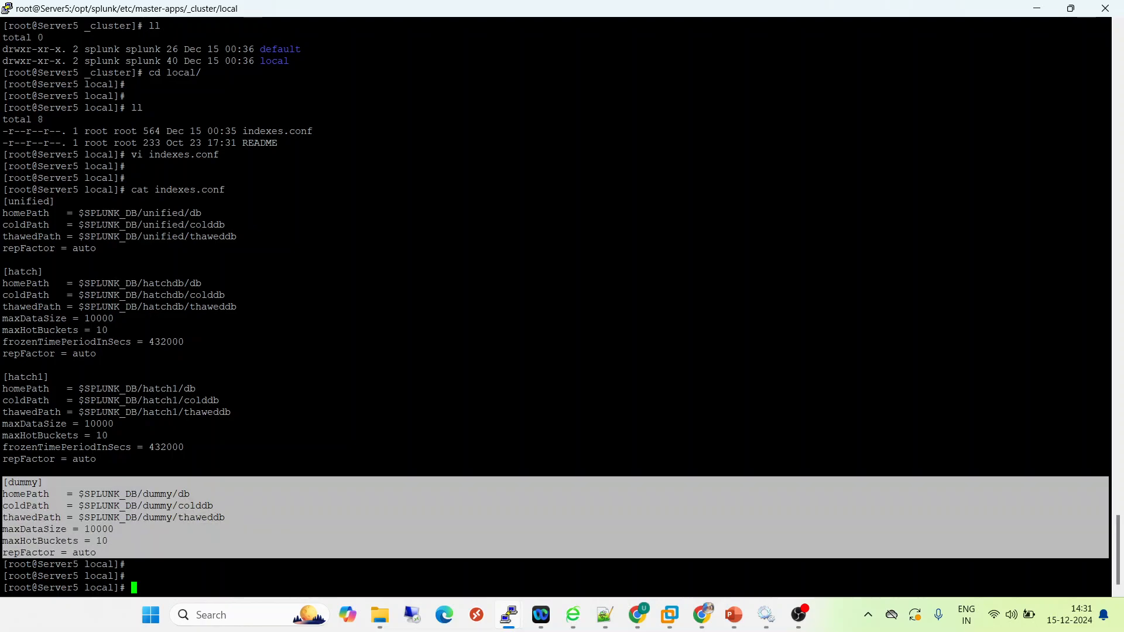
Step: Switch to Chrome and open Configuration Bundle Actions for the indexer cluster's manager node
left_click(705, 619)
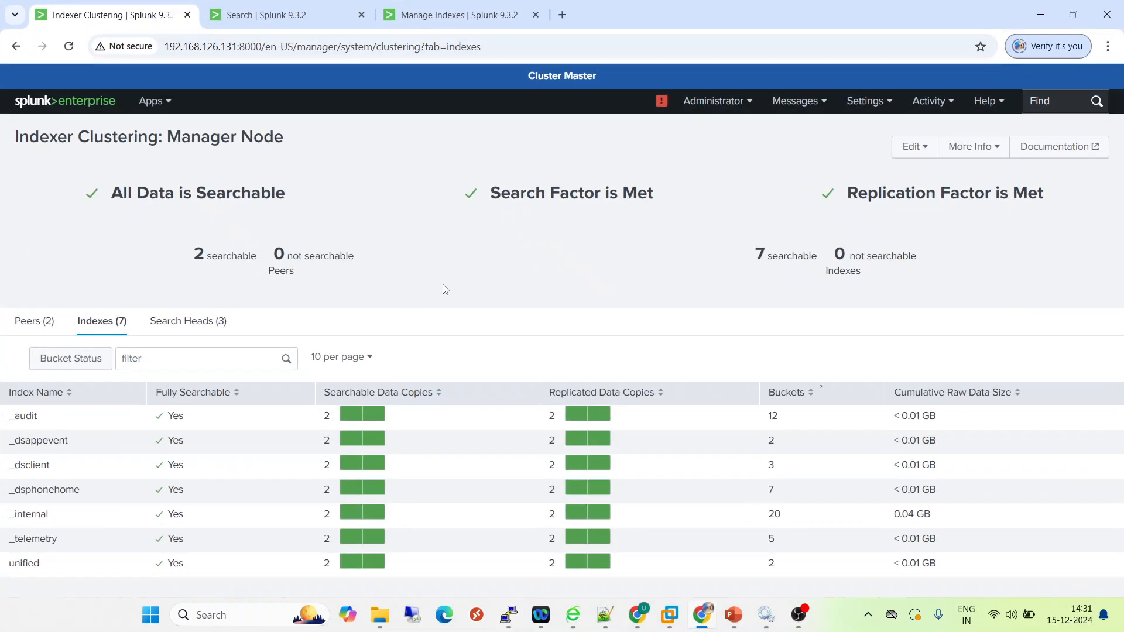
left_click(865, 100)
left_click(916, 149)
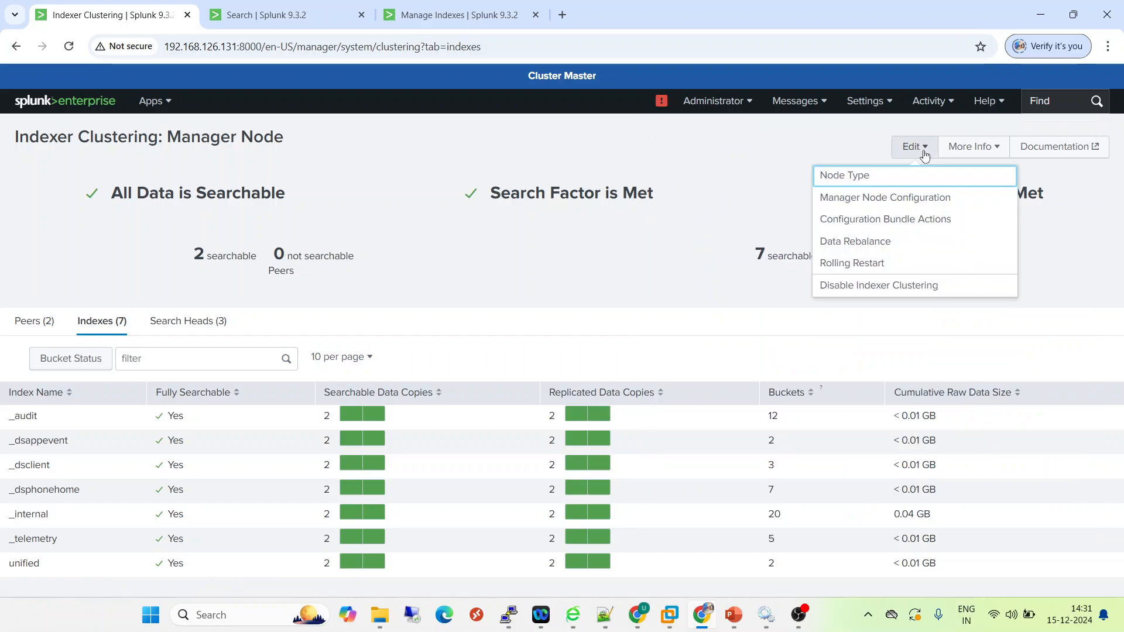
left_click(874, 222)
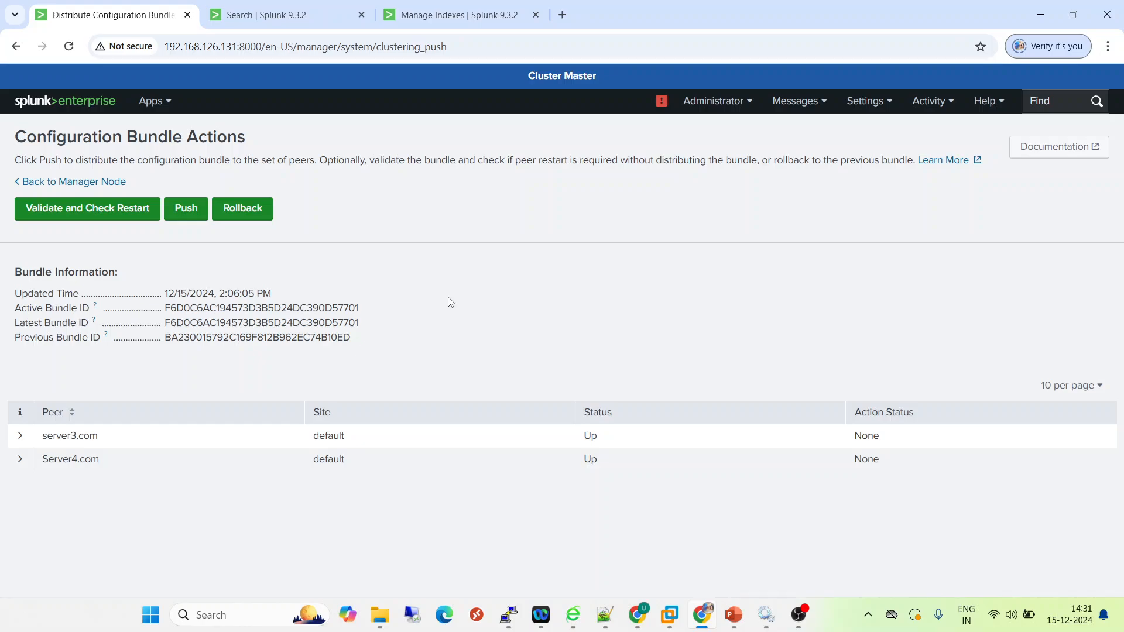
Step: Push the configuration bundle changes to the cluster peers and check the last push status
left_click(188, 210)
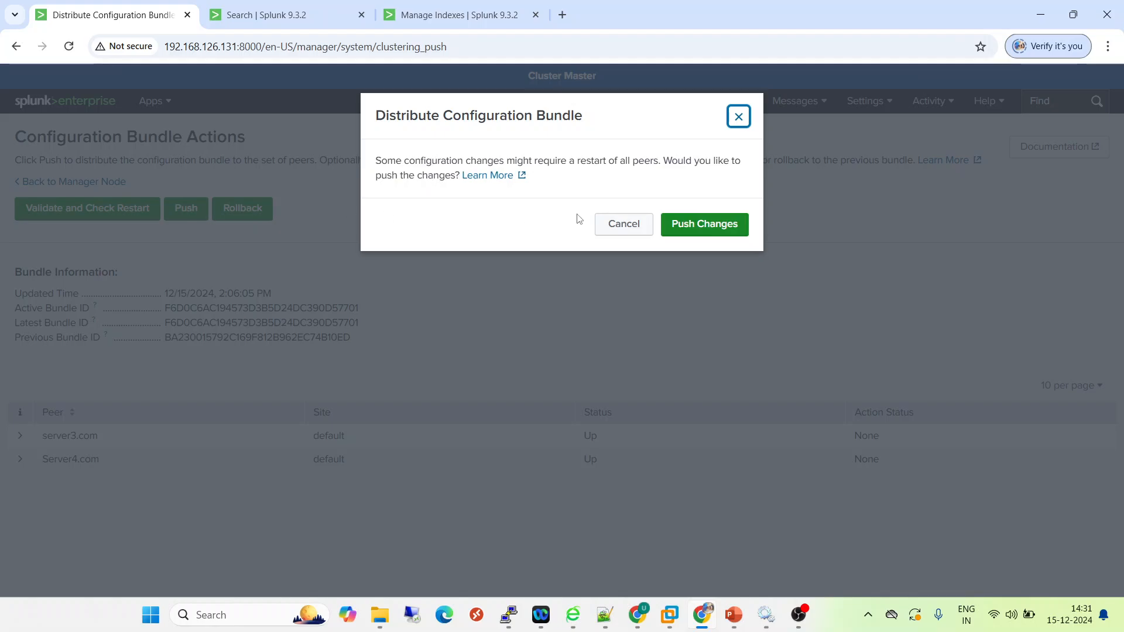
left_click(704, 232)
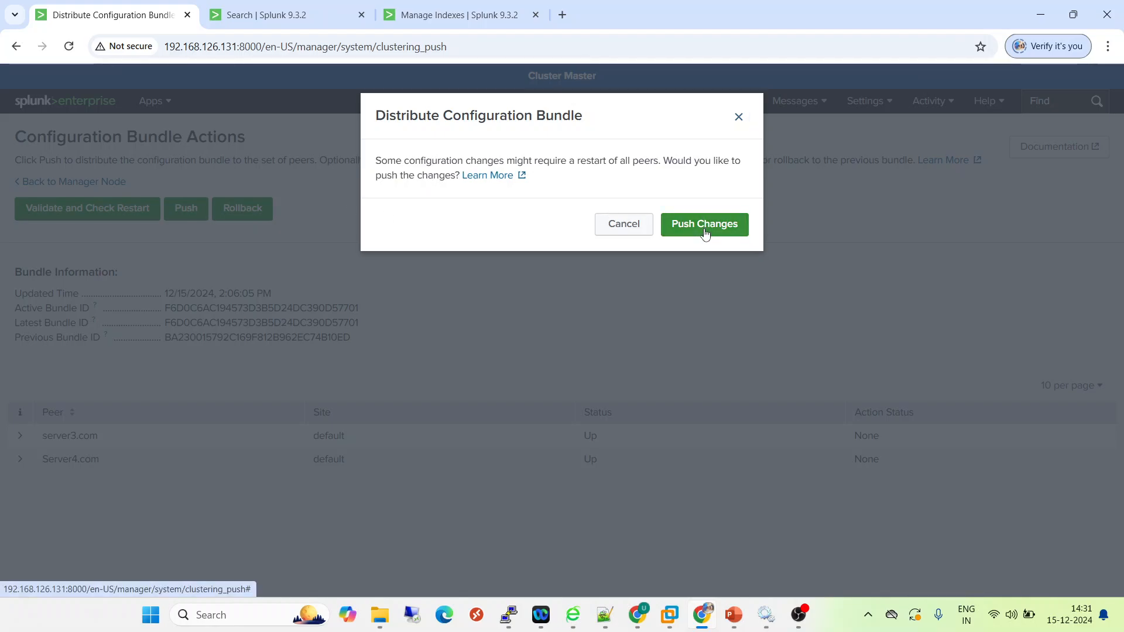
left_click(704, 230)
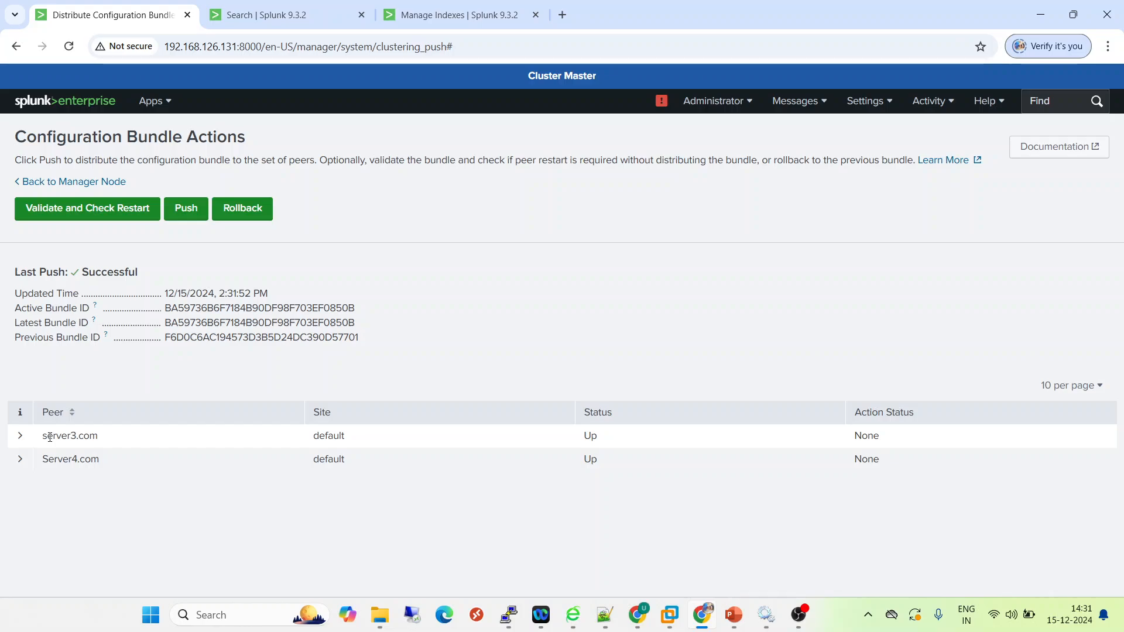
left_click_drag(50, 437, 98, 437)
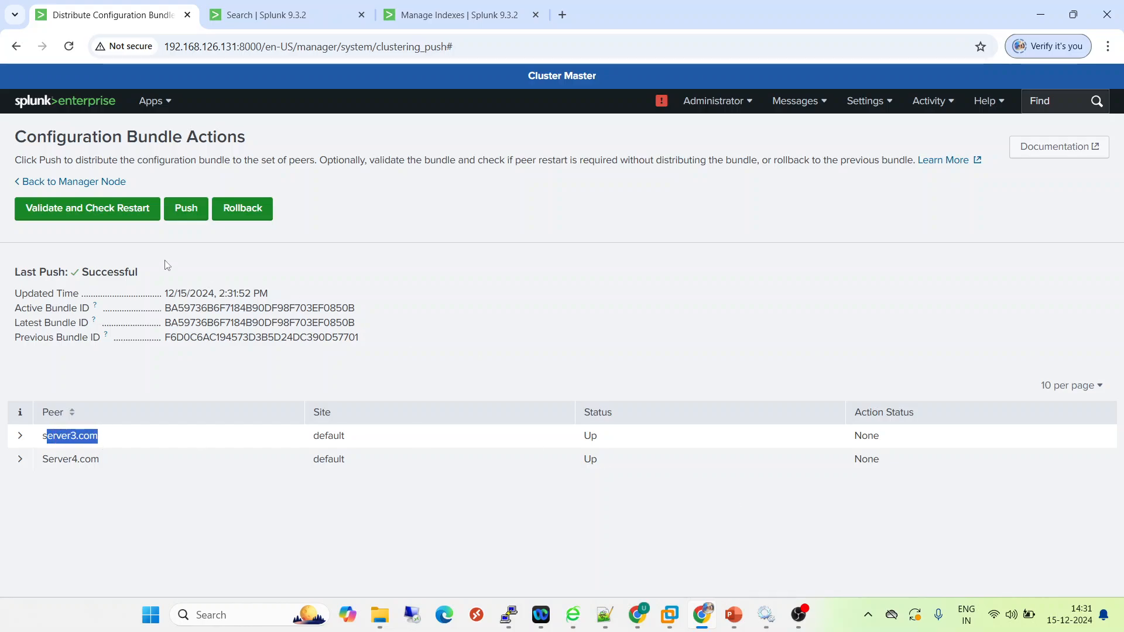
left_click_drag(140, 273, 3, 278)
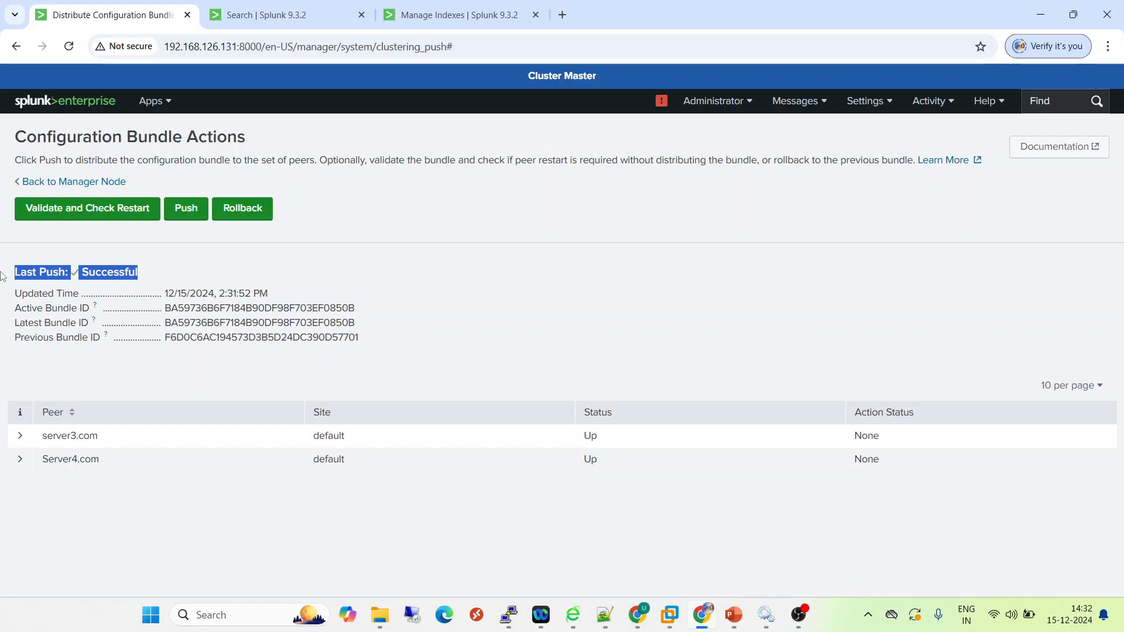
Step: Check the manager node's index list, then filter the Manage Indexes page of 192.168.126.128 for "dumm"
left_click(79, 186)
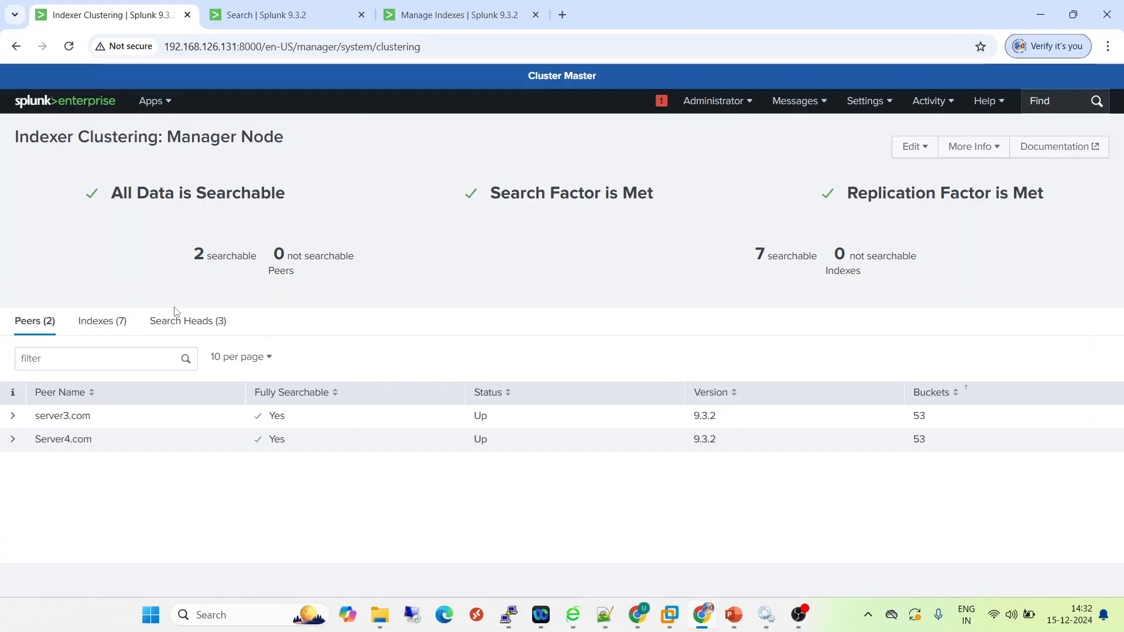
left_click(114, 321)
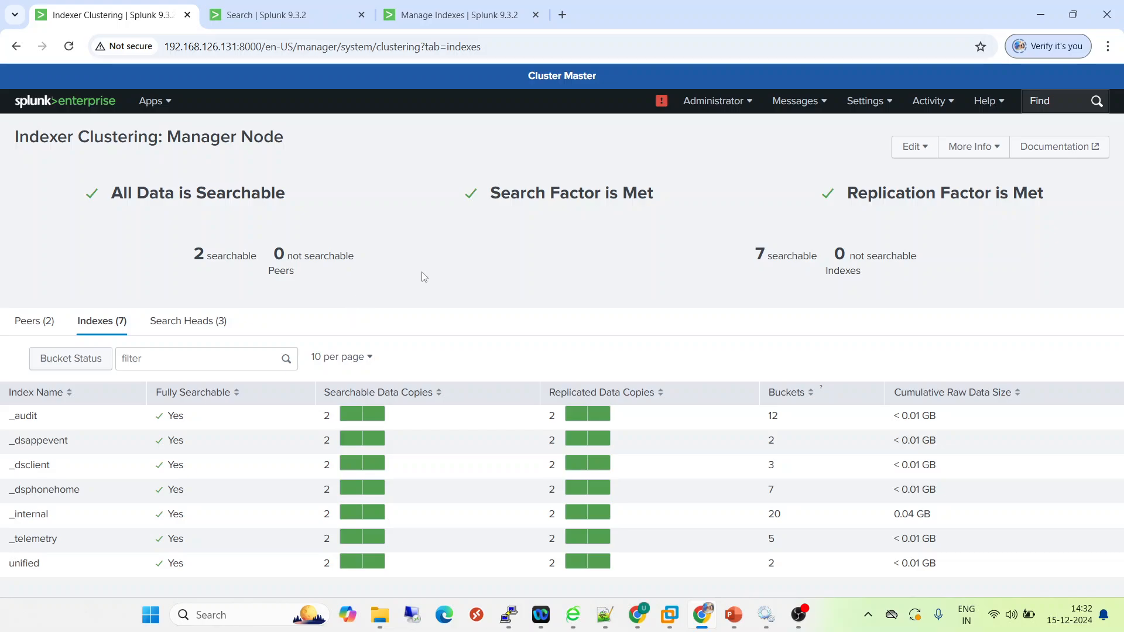
left_click(477, 17)
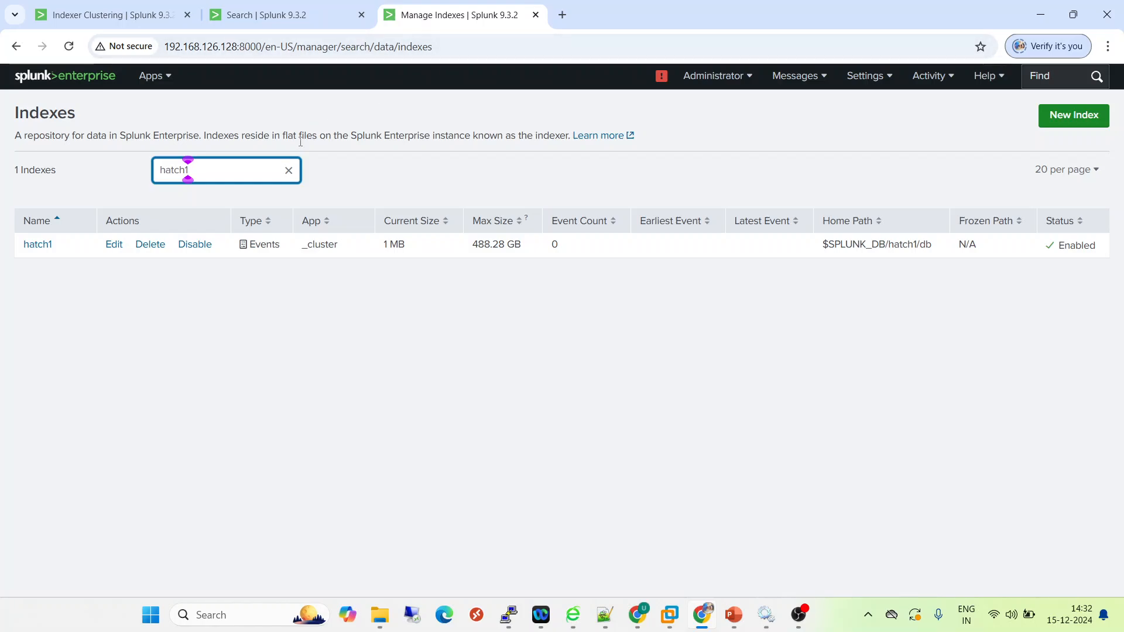
left_click(289, 174)
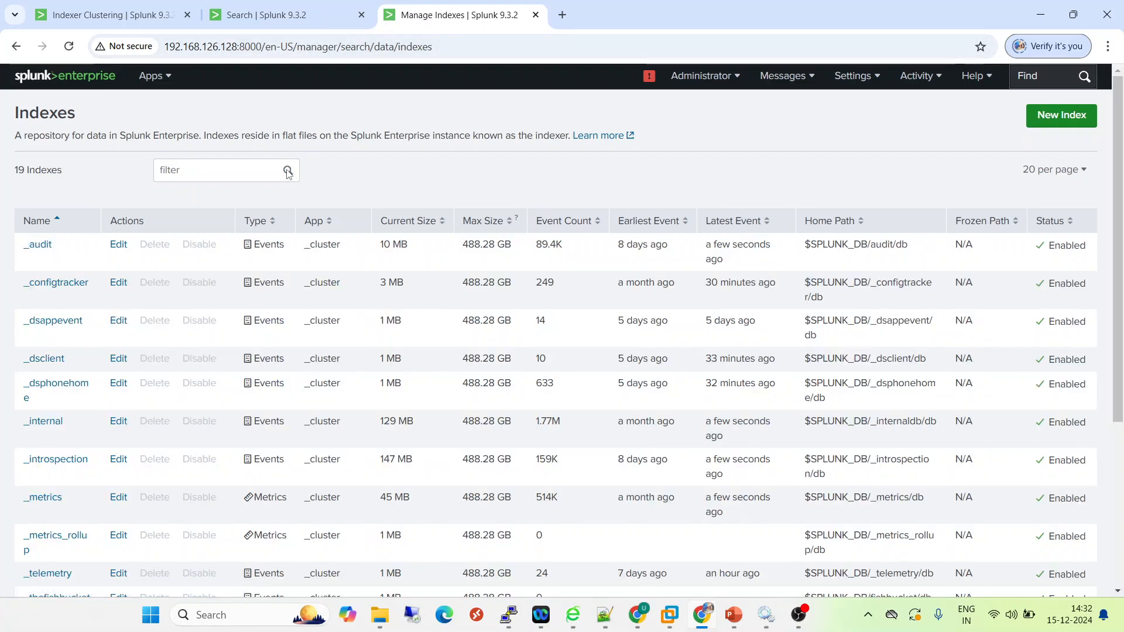
type("dumm")
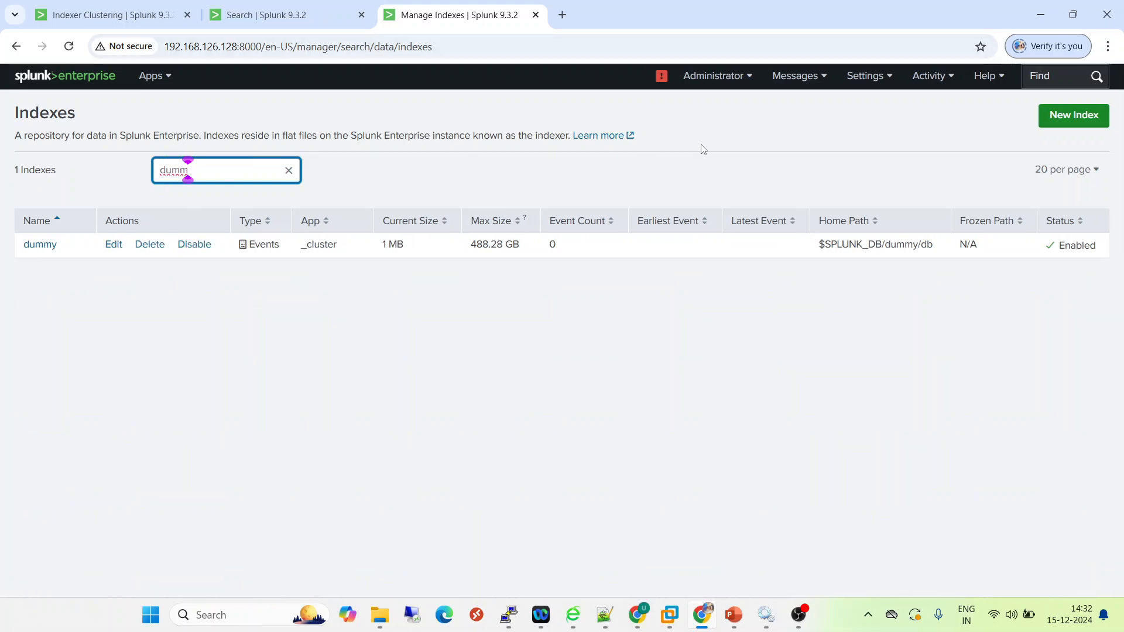
Step: Reopen the Indexes page from the Splunk settings on 192.168.126.128 and filter it again for "dumm"
left_click(463, 51)
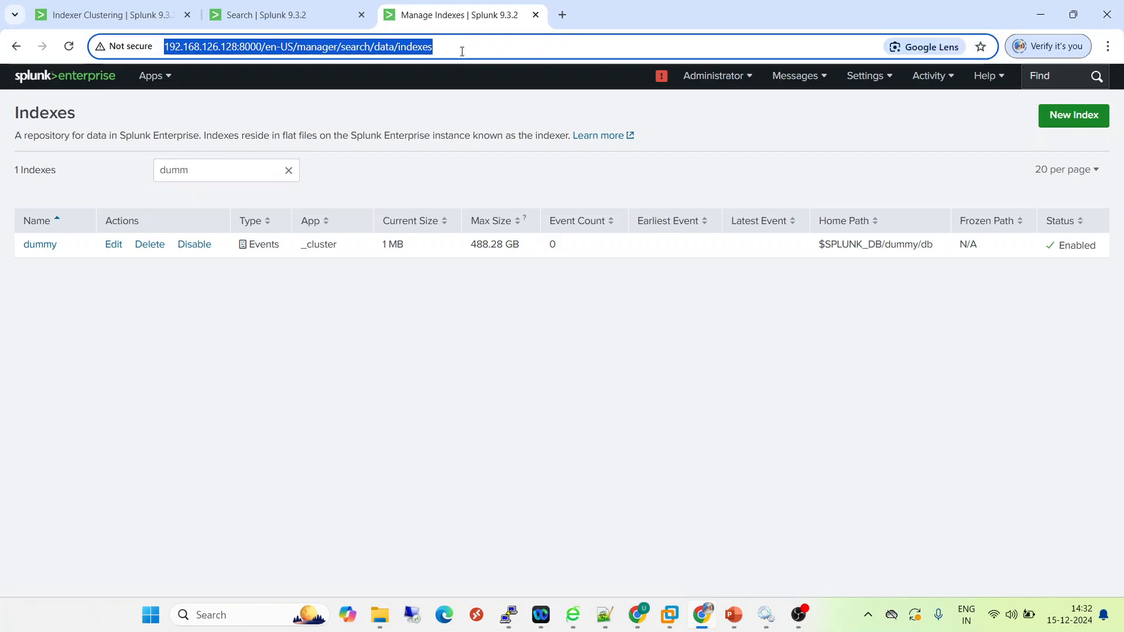
left_click(865, 76)
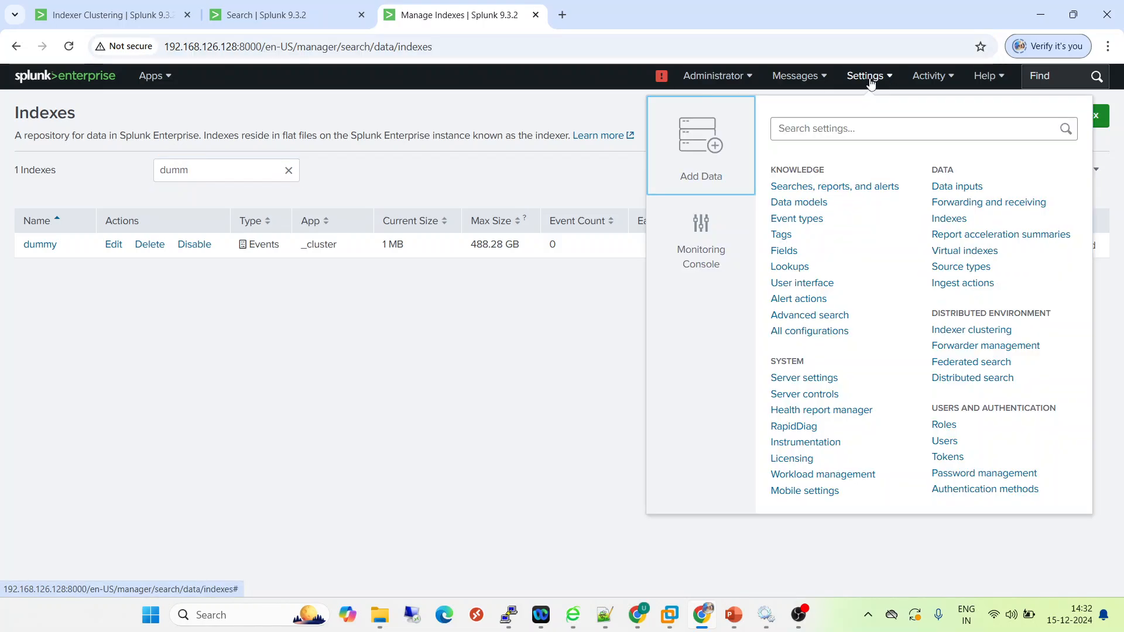
left_click(951, 220)
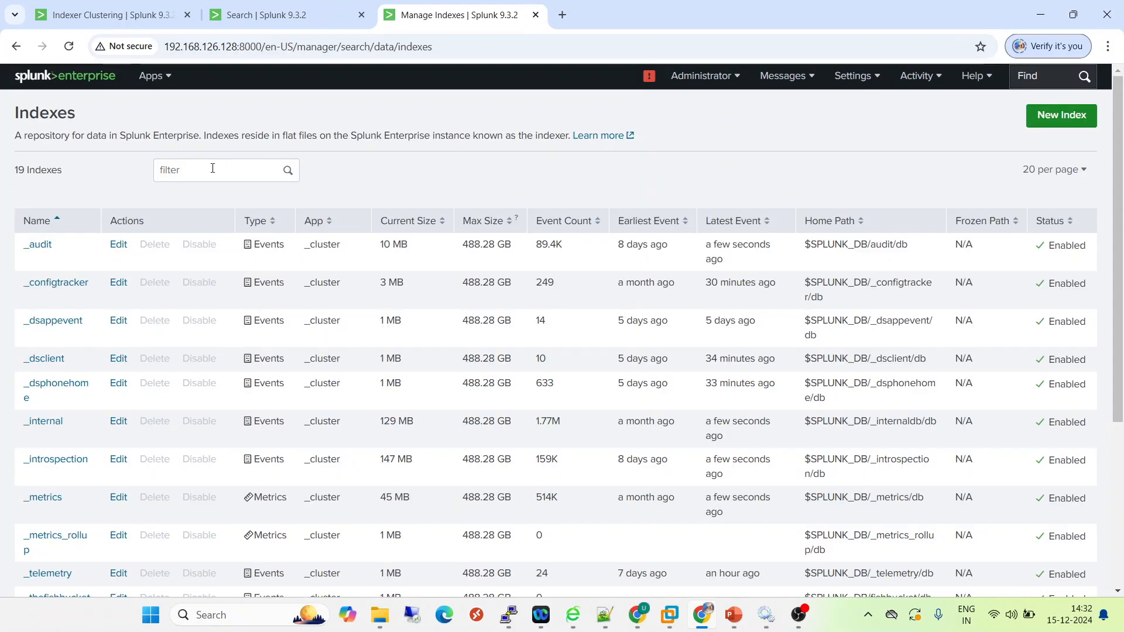
left_click(211, 170)
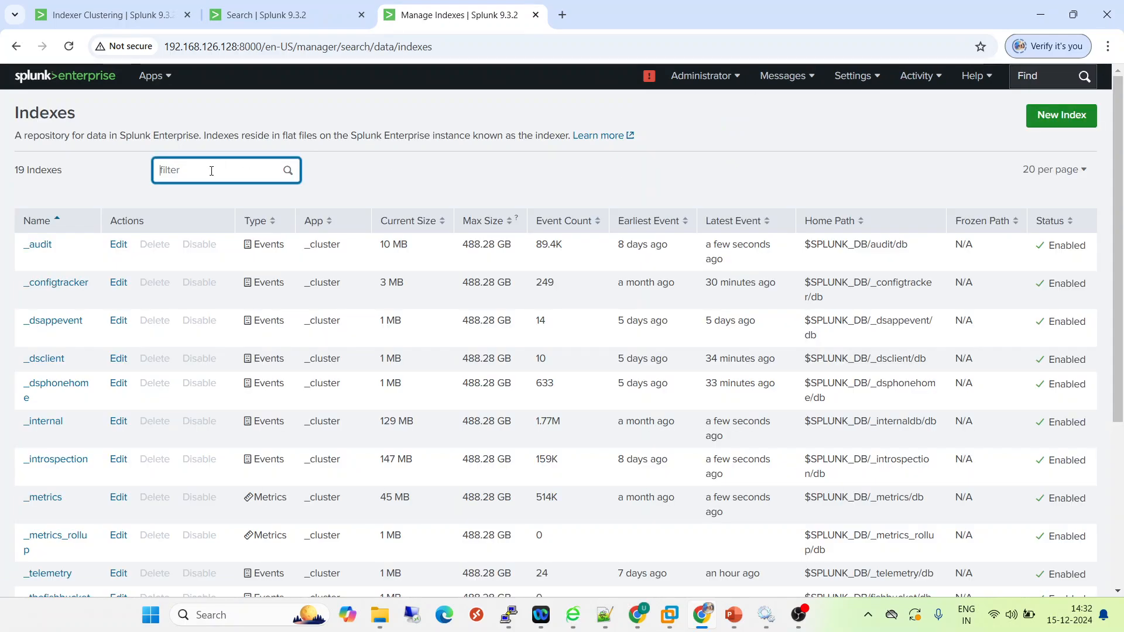
type("dumm")
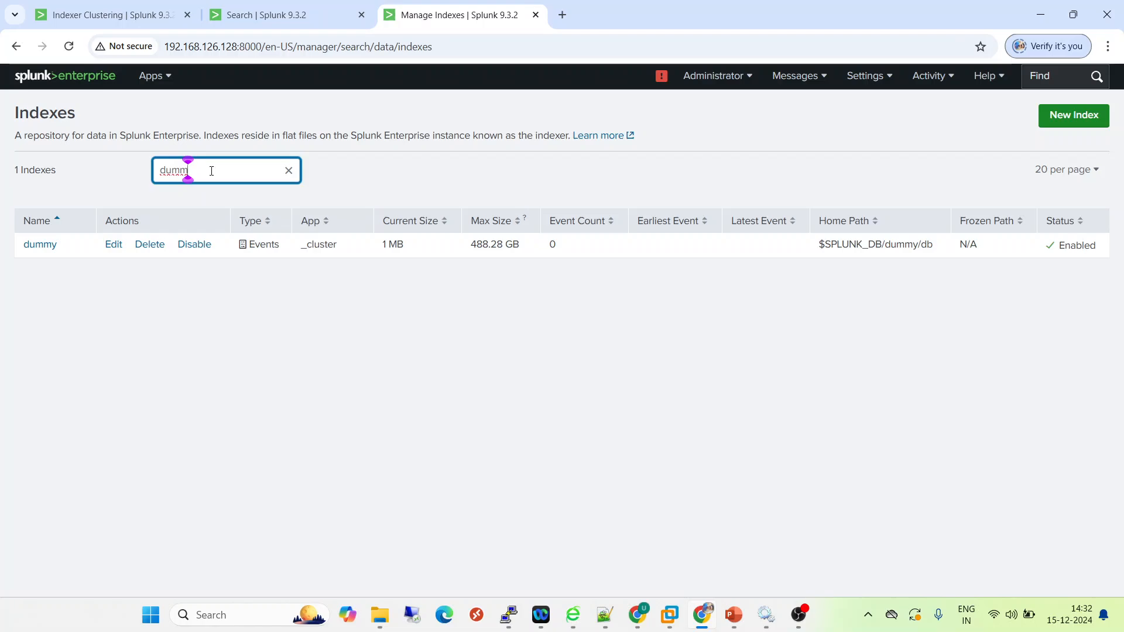
Step: Examine the dummy index's name, server address, app, max size and frozen path
left_click_drag(71, 252, 20, 249)
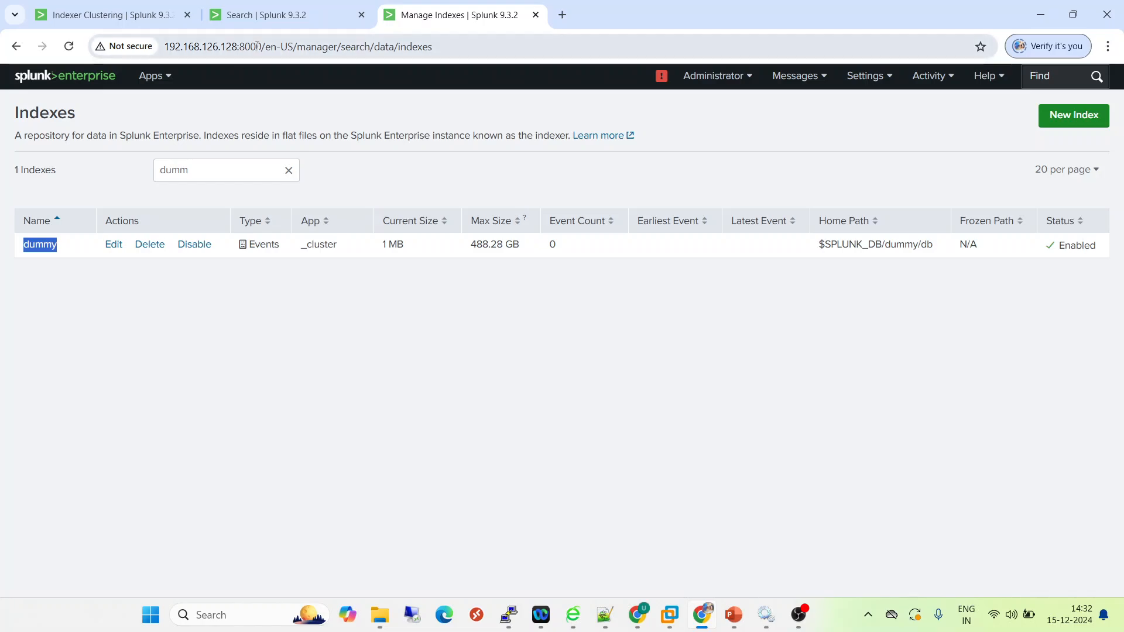
left_click_drag(256, 46, 183, 42)
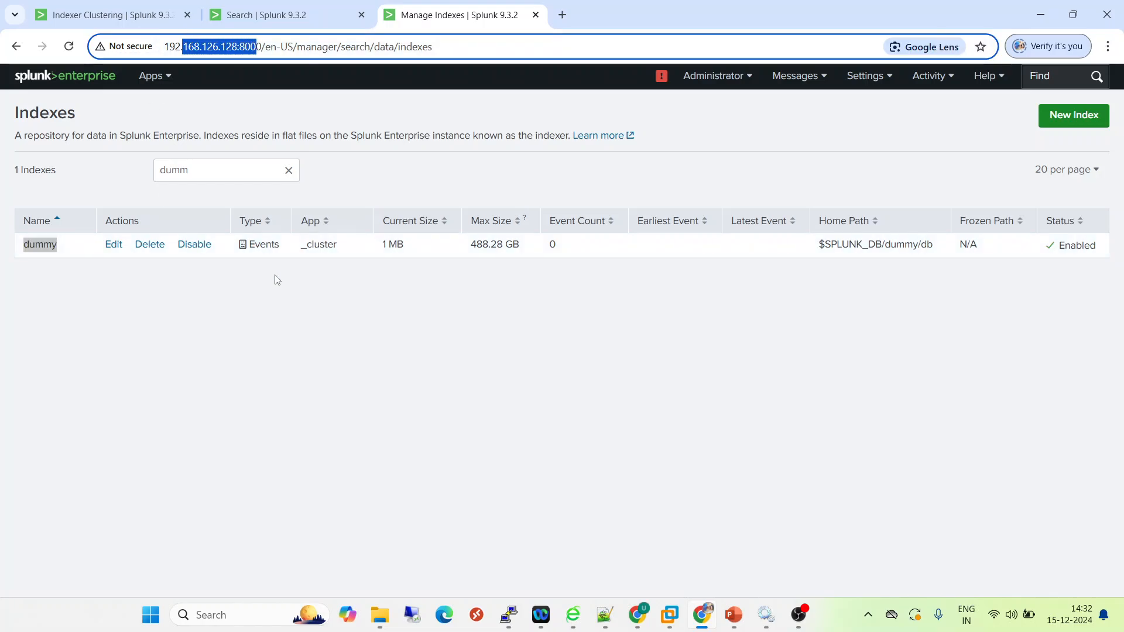
double_click(320, 244)
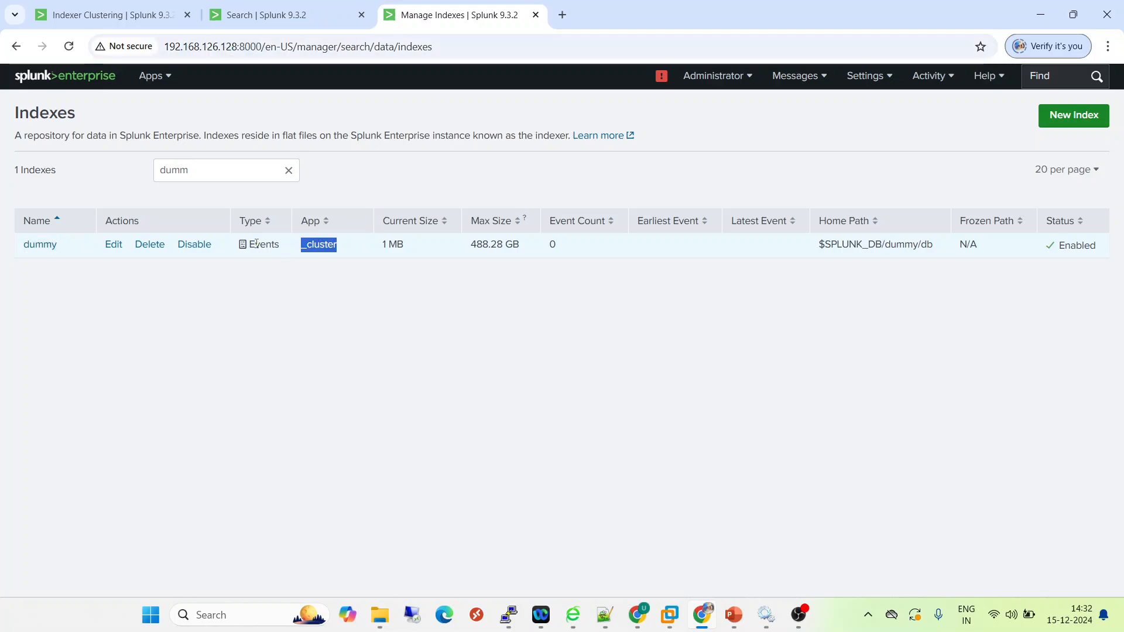
left_click_drag(522, 244, 470, 245)
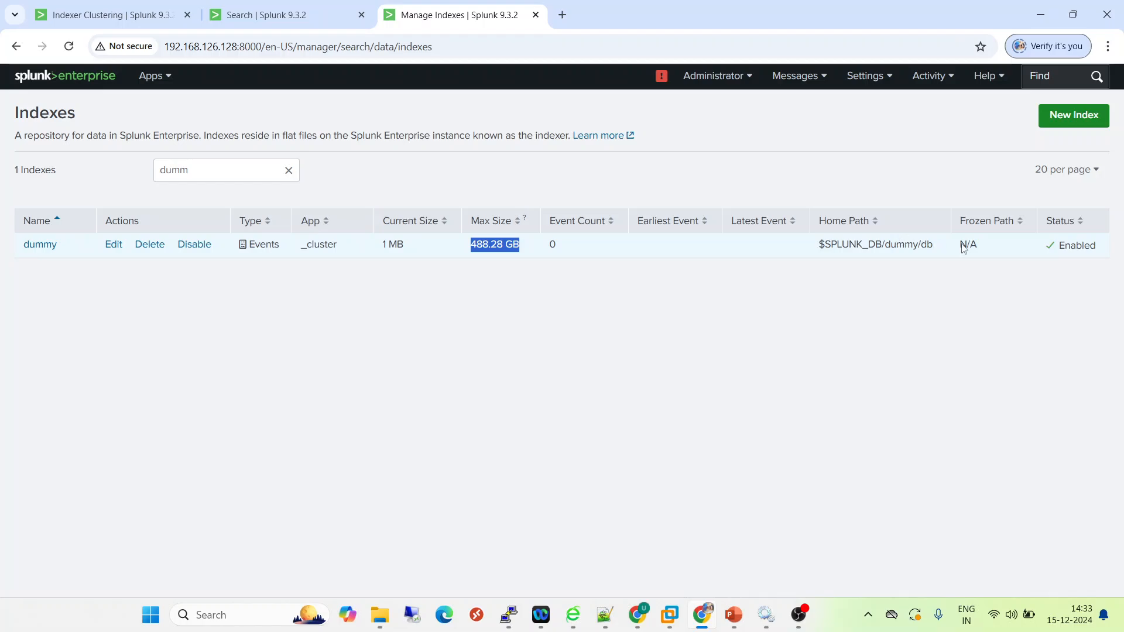
left_click_drag(995, 246, 962, 244)
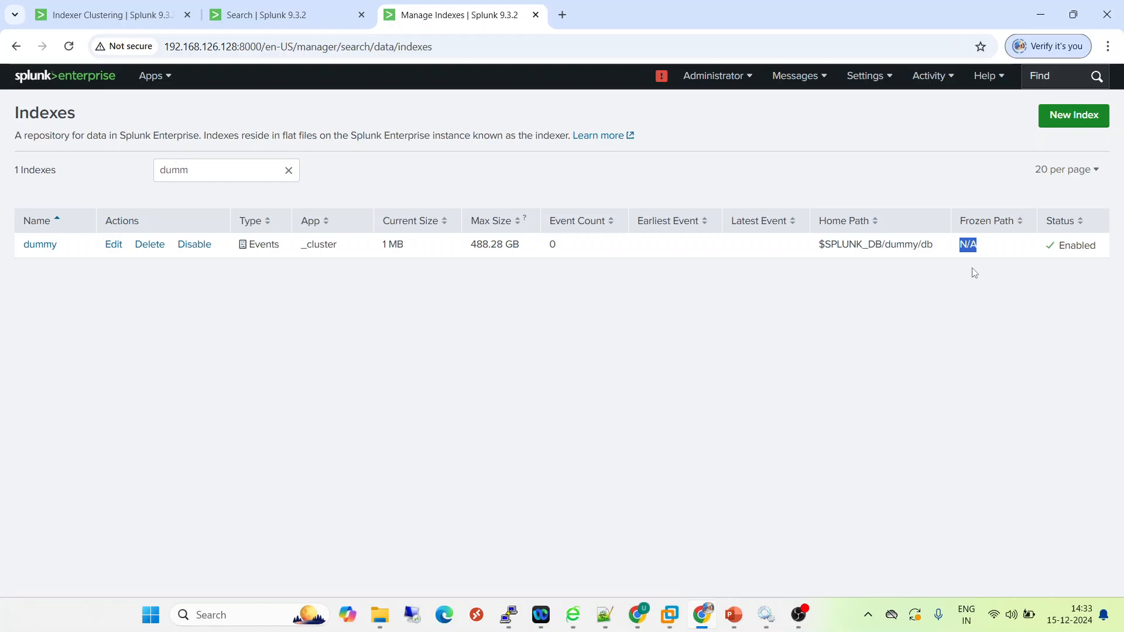
Step: Open the dummy index's settings and examine its home path, thawed path, maximum index size and remaining options
left_click(41, 245)
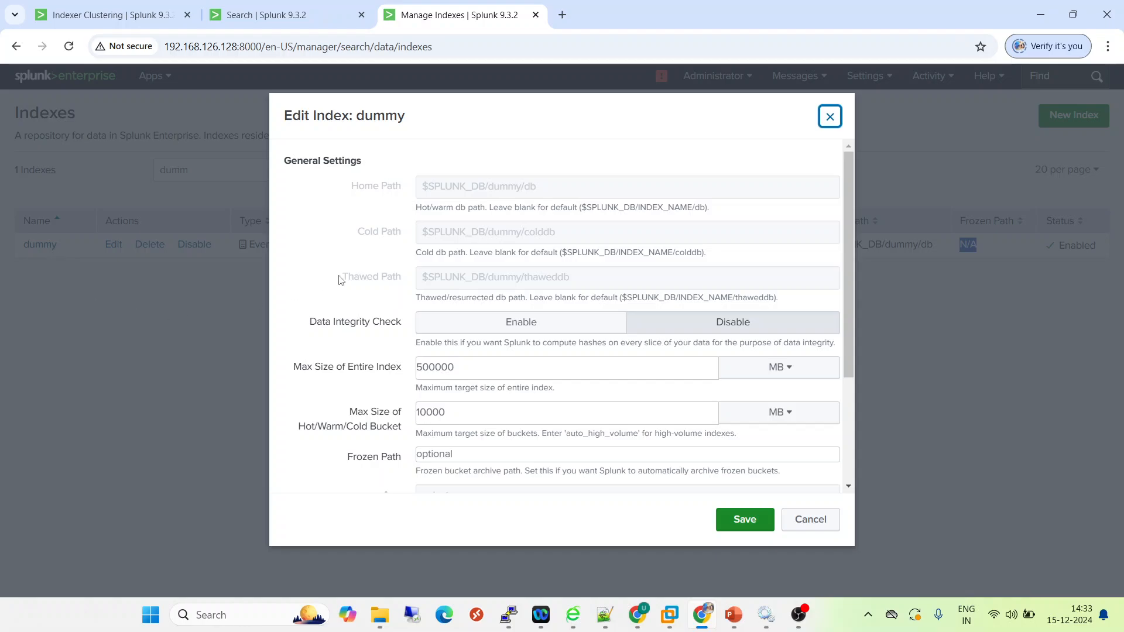
left_click_drag(542, 188, 484, 185)
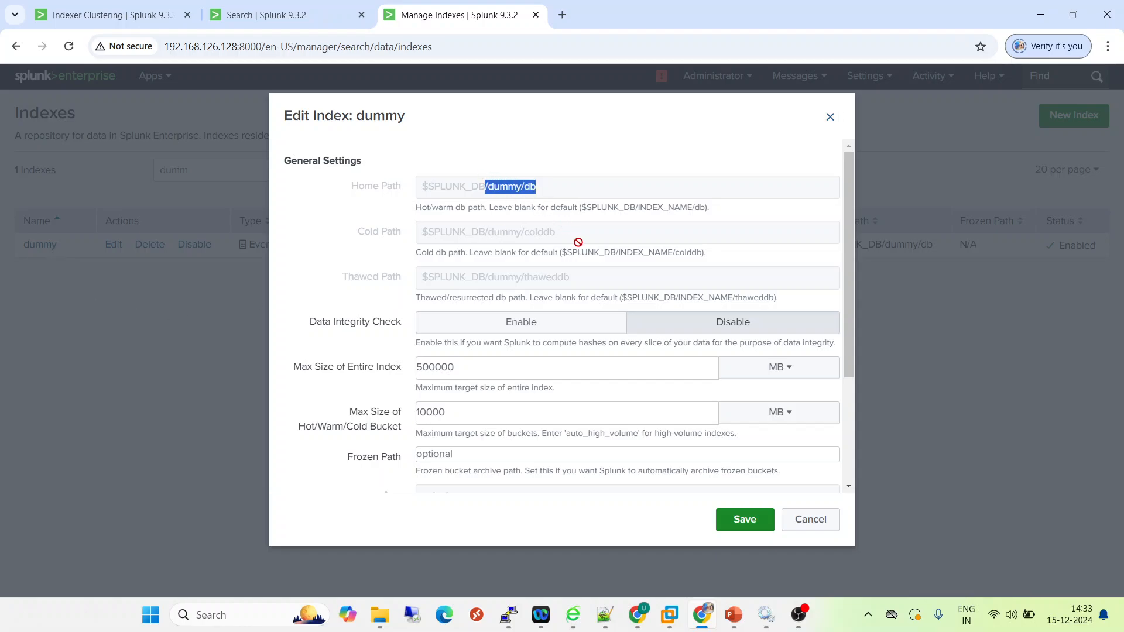
left_click_drag(580, 279, 510, 272)
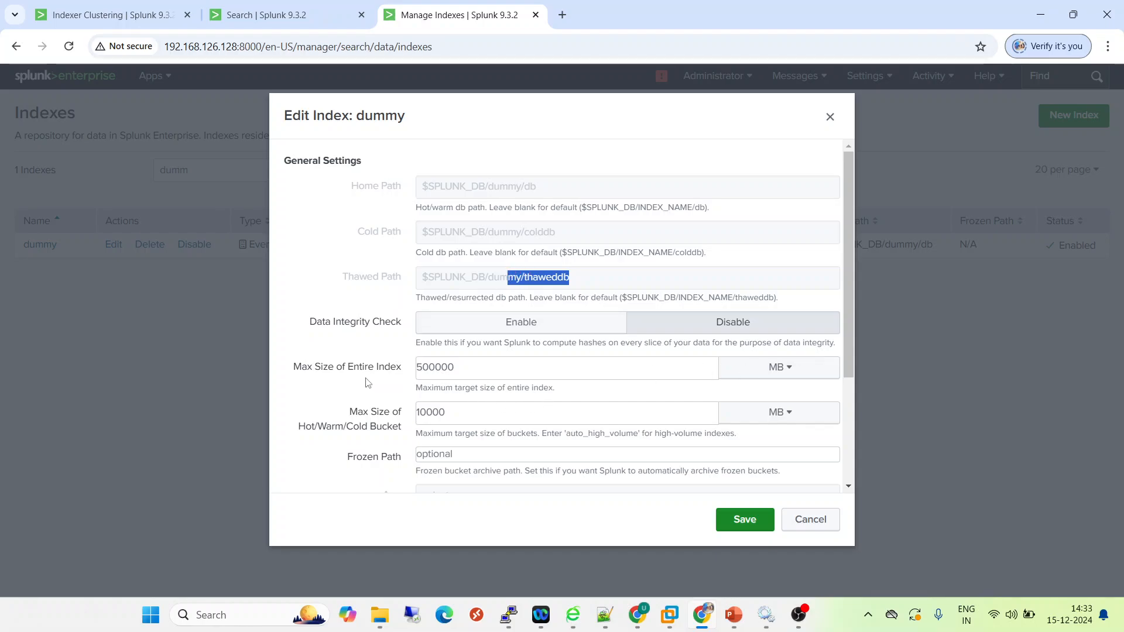
left_click_drag(467, 369, 411, 369)
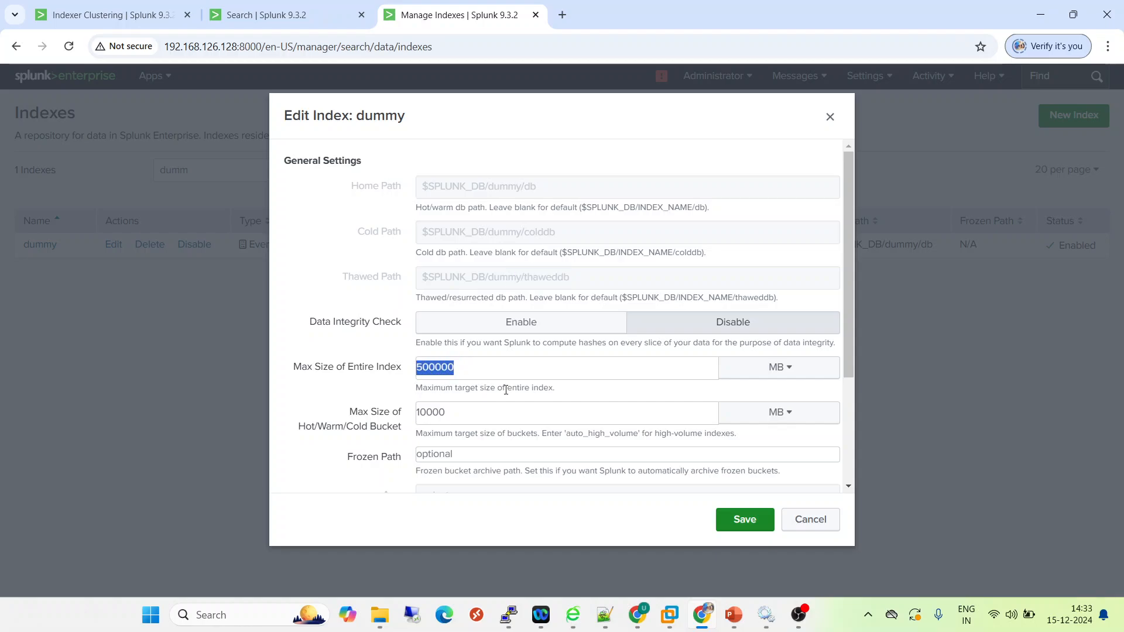
left_click_drag(847, 335, 844, 434)
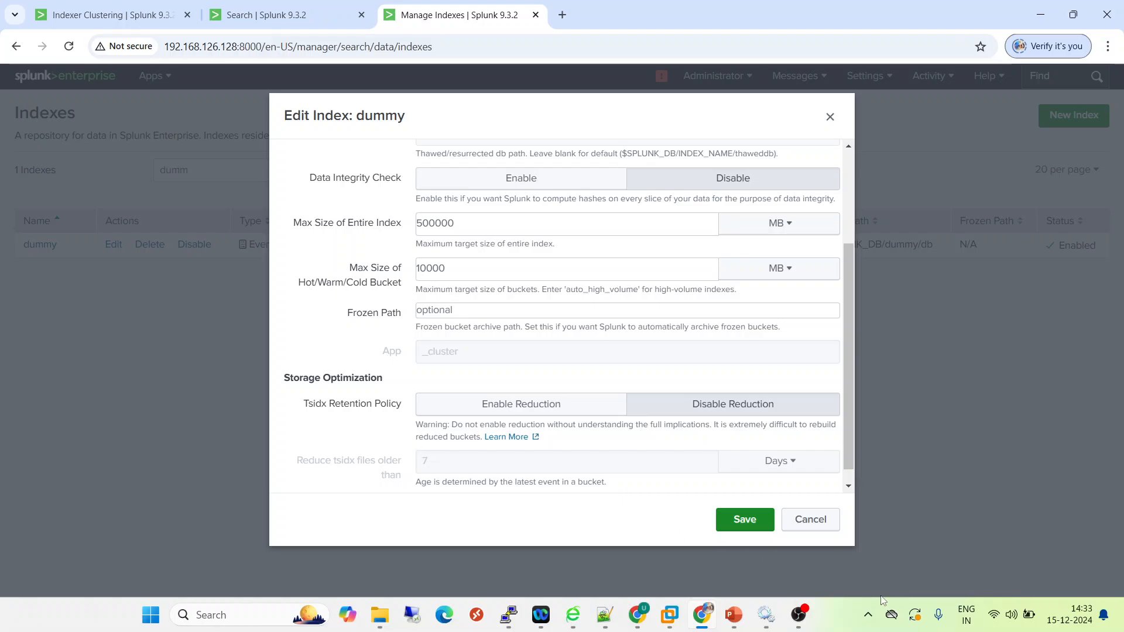
Step: Check the maxDataSize setting in the dummy stanza in Notepad++, then return to the index settings in the browser
left_click(605, 626)
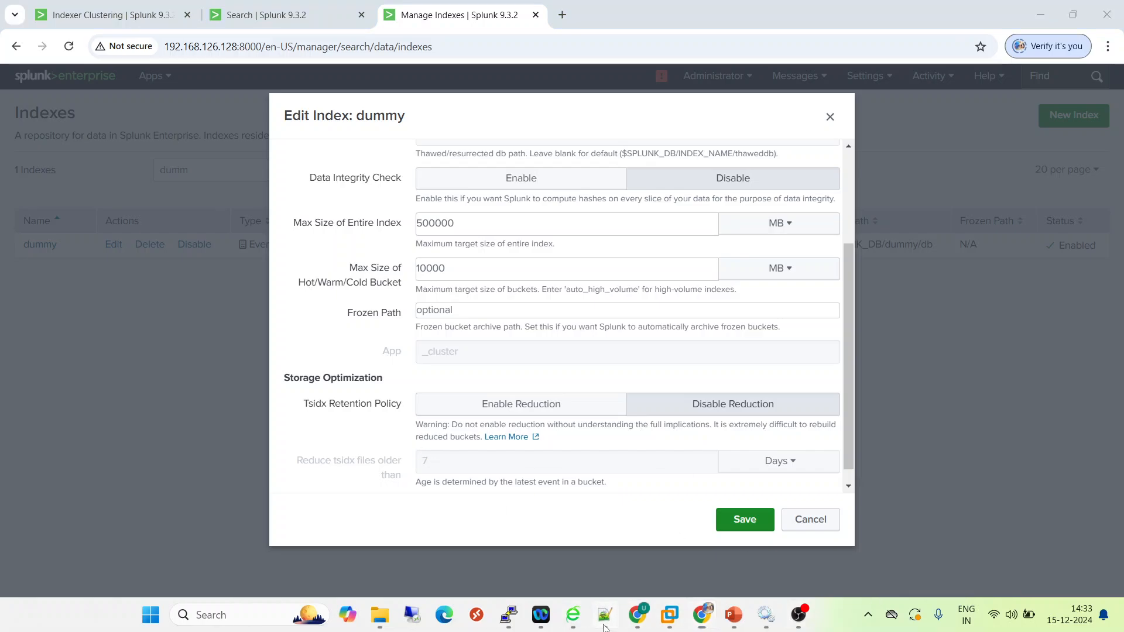
left_click(144, 145)
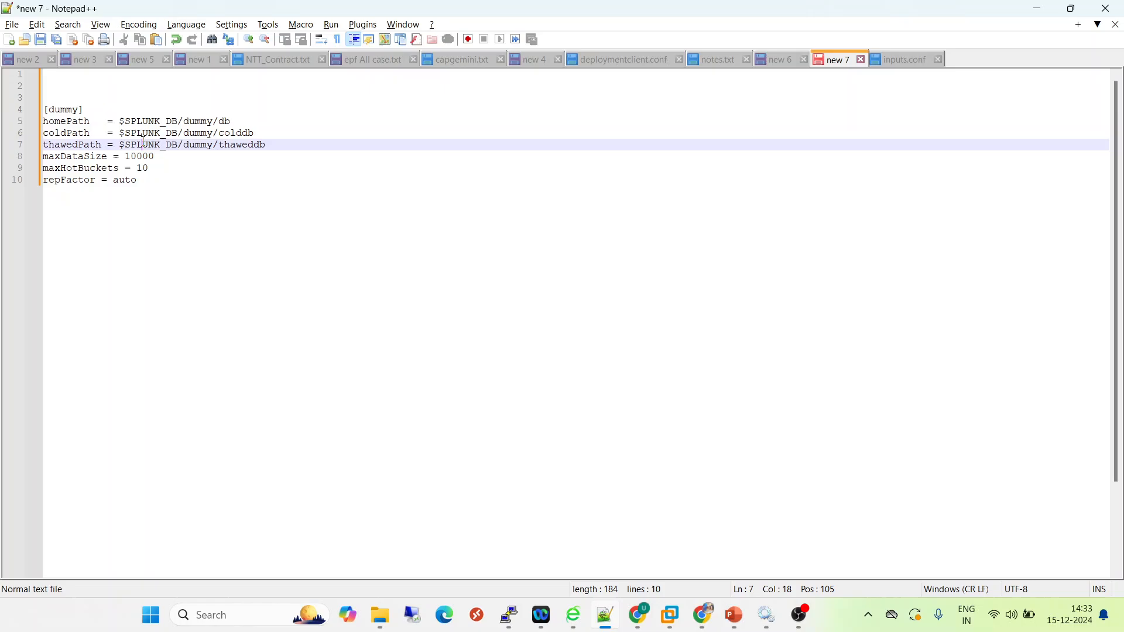
double_click(92, 157)
key("alt+Tab")
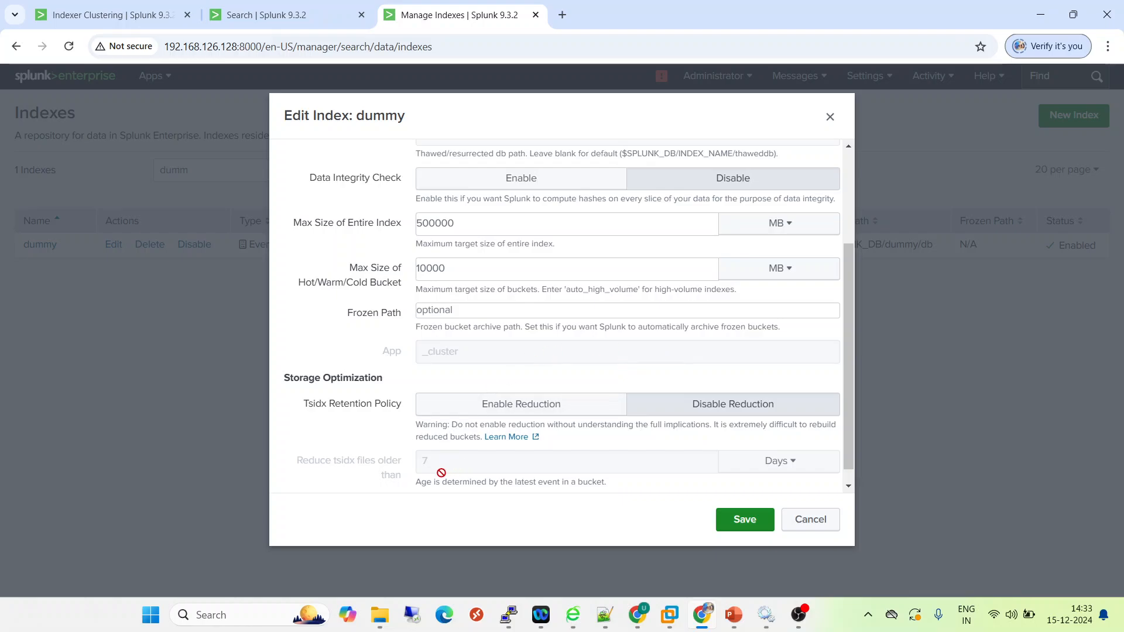
Step: Check the dummy index's tsidx reduction age and storage settings, then close the index settings without saving
double_click(424, 461)
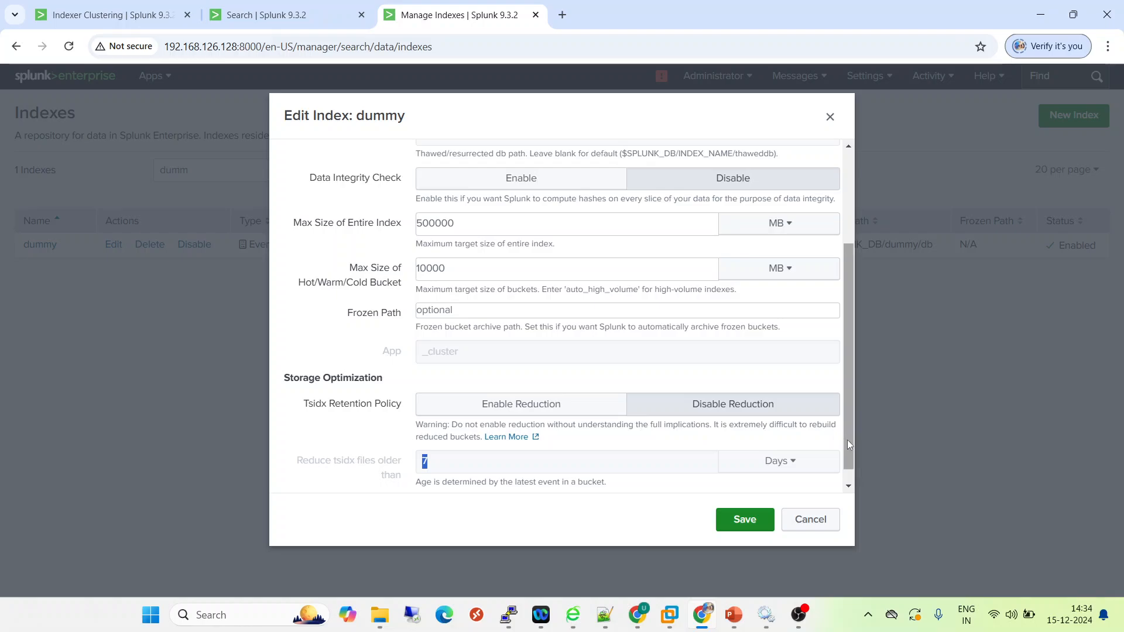
mouse_move(849, 442)
left_mouse_down()
mouse_move(848, 452)
mouse_move(845, 378)
mouse_move(846, 455)
left_mouse_up()
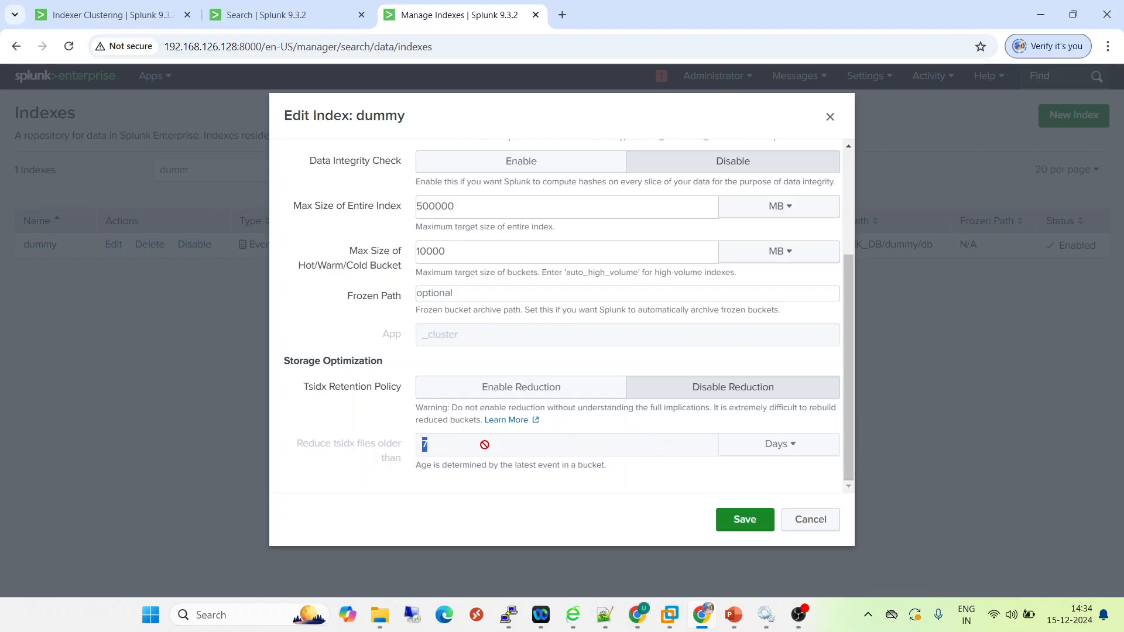
mouse_move(848, 442)
left_mouse_down()
mouse_move(845, 342)
mouse_move(858, 402)
mouse_move(847, 431)
left_mouse_up()
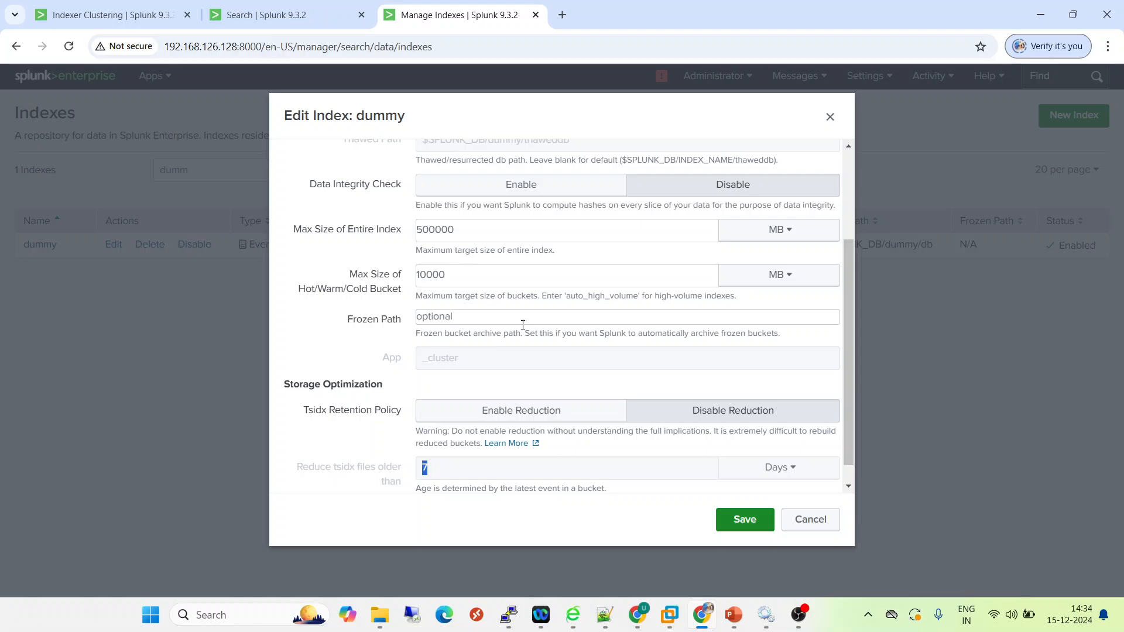
left_click(809, 526)
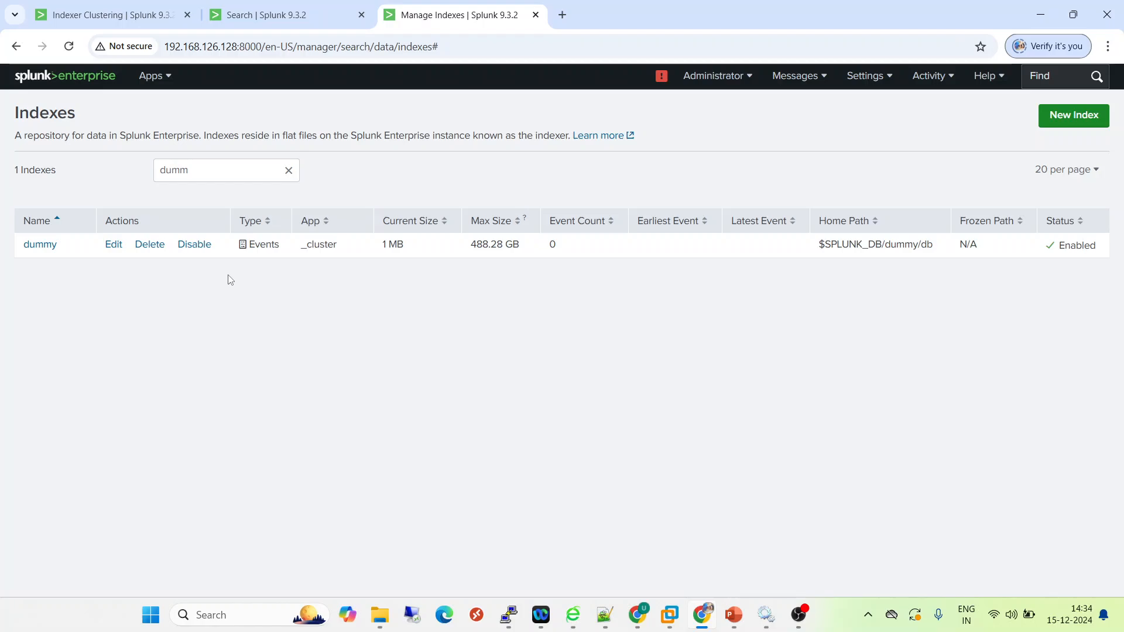
Step: On the manager node's Indexer Clustering page, check the unified index's data copies, then view the search heads, peers and indexes
left_click(99, 11)
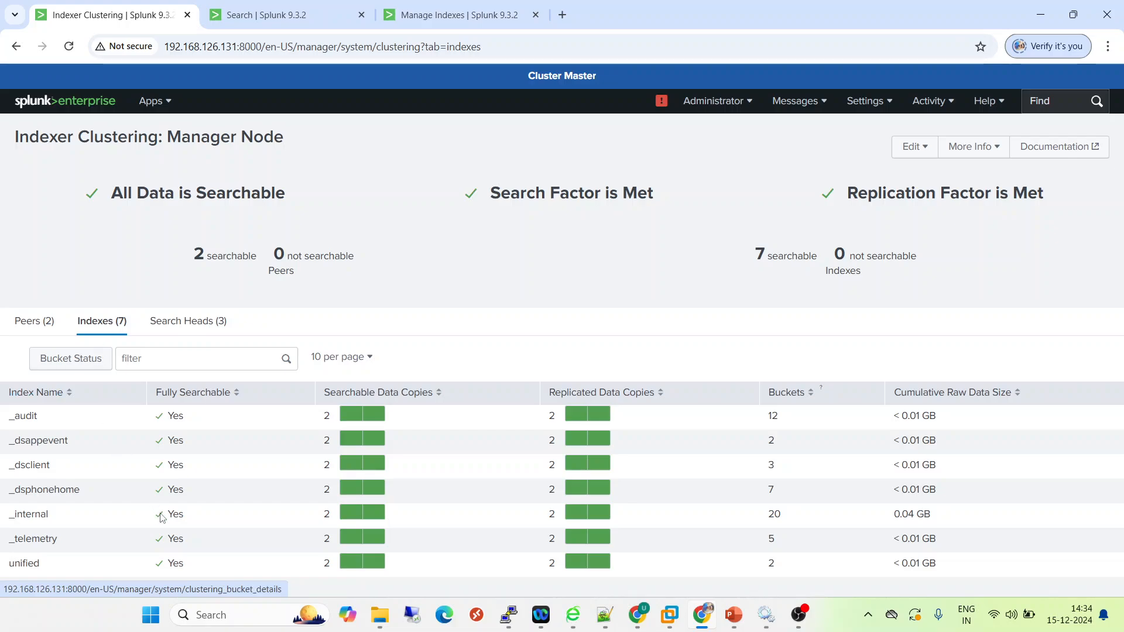
left_click_drag(51, 571, 3, 571)
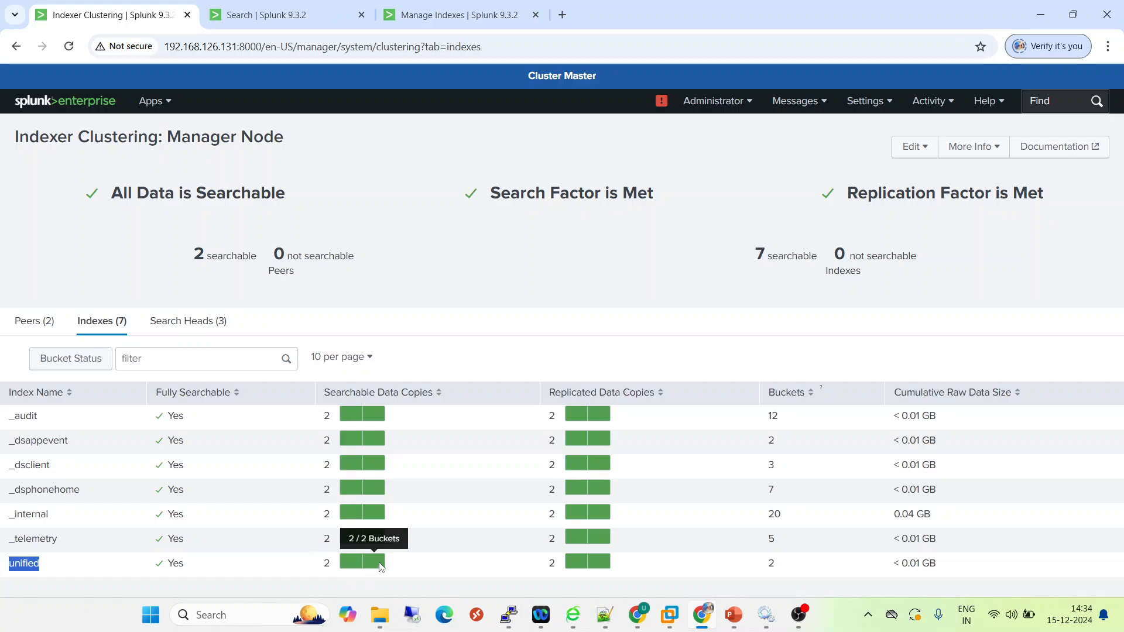
left_click(404, 563)
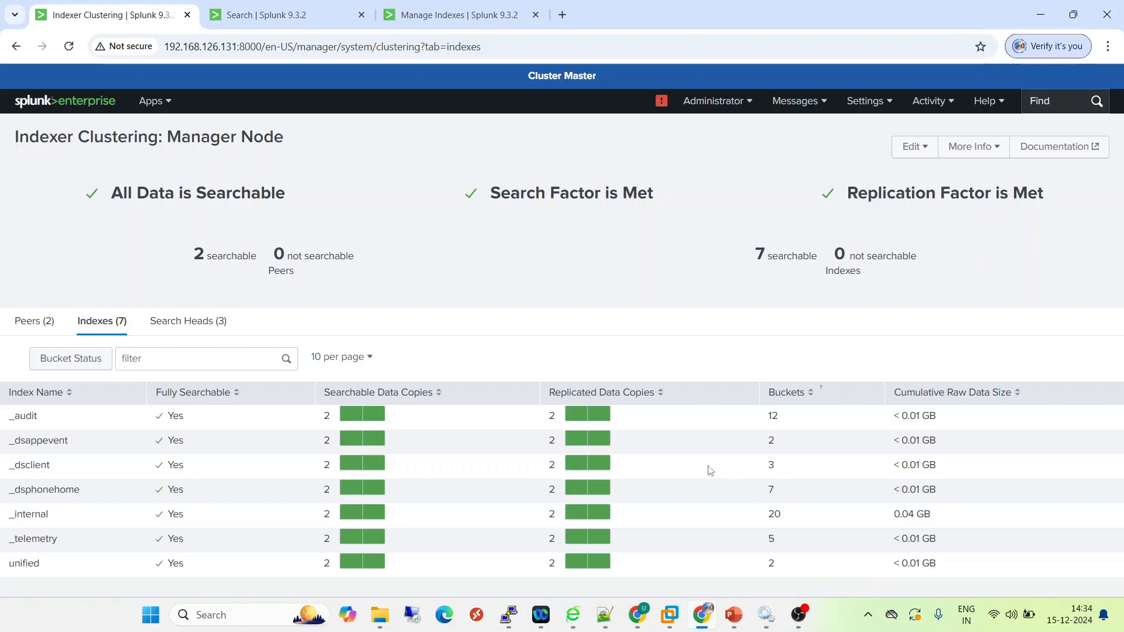
left_click(196, 321)
left_click(36, 323)
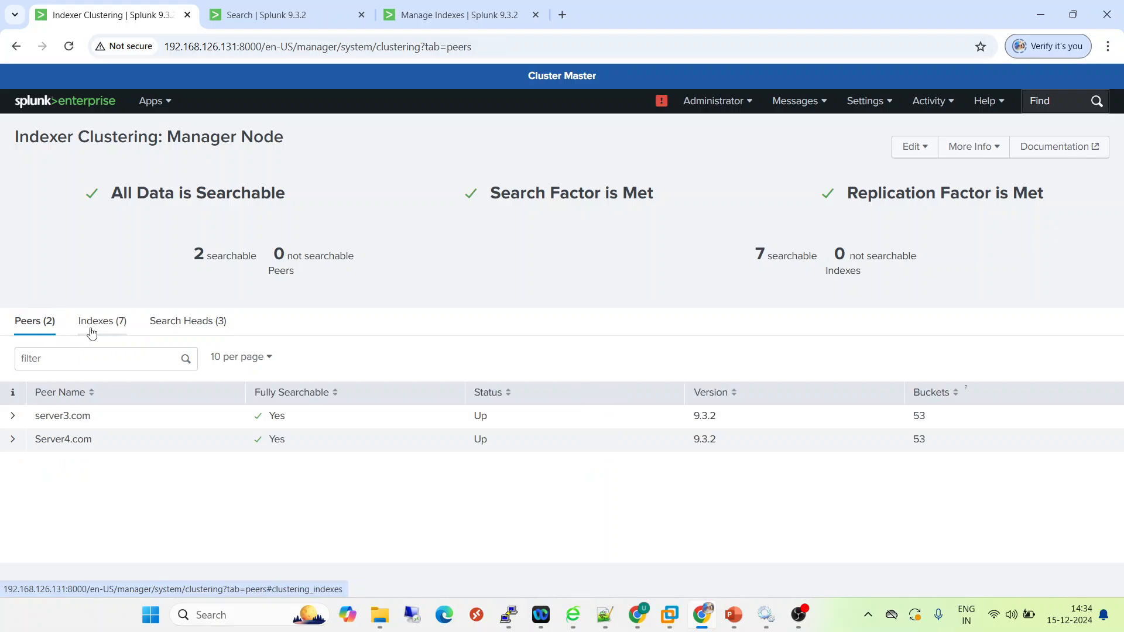
left_click(92, 323)
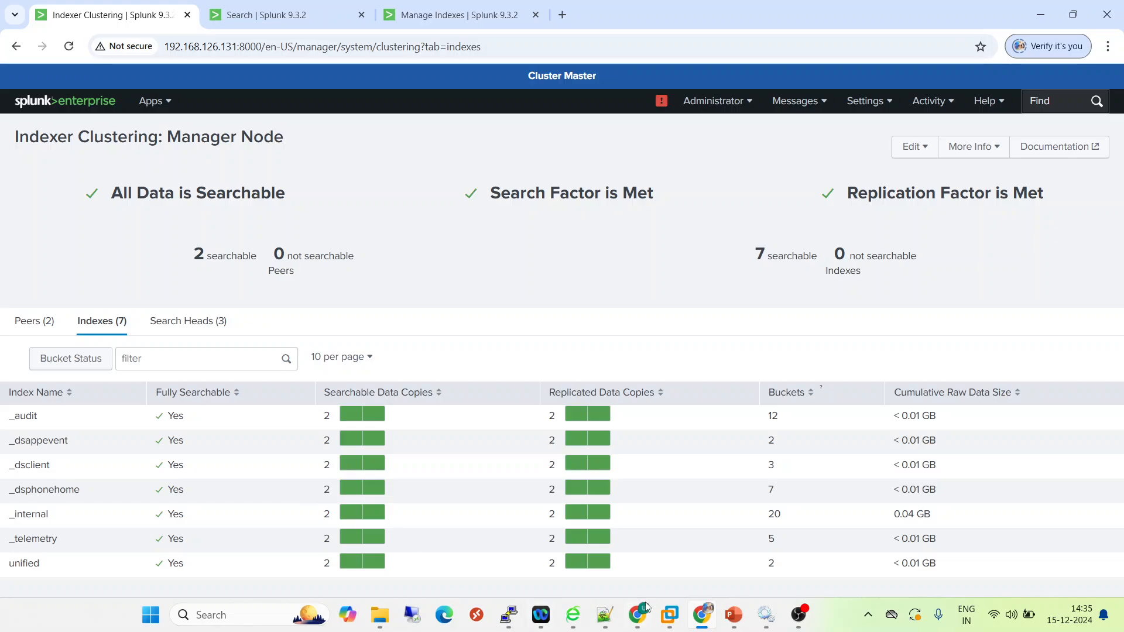
left_click(739, 626)
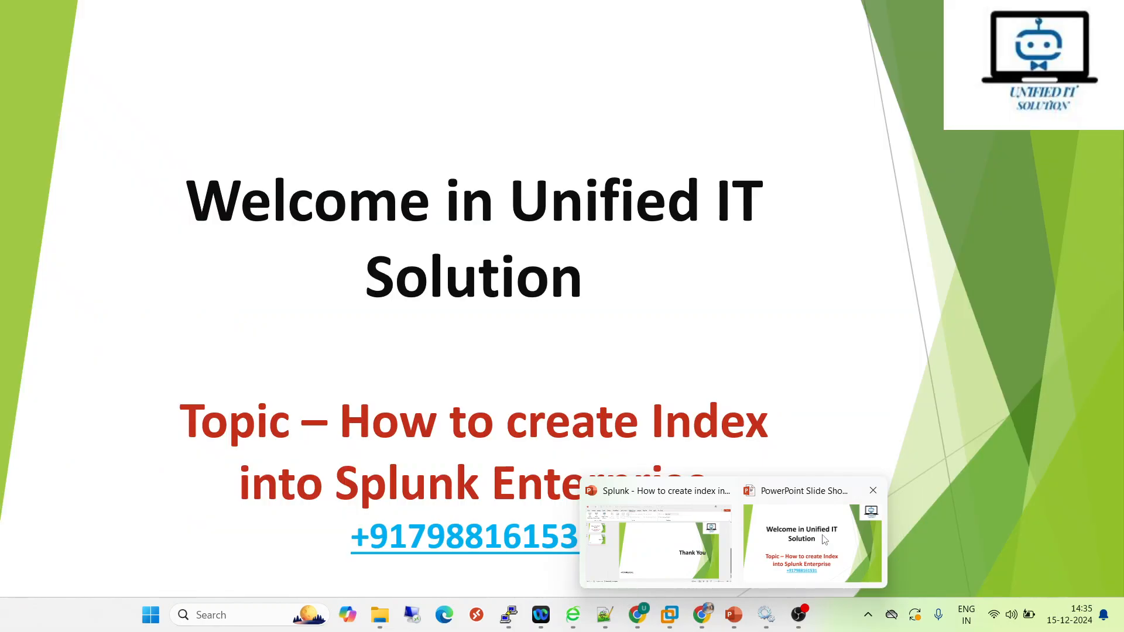
left_click(753, 538)
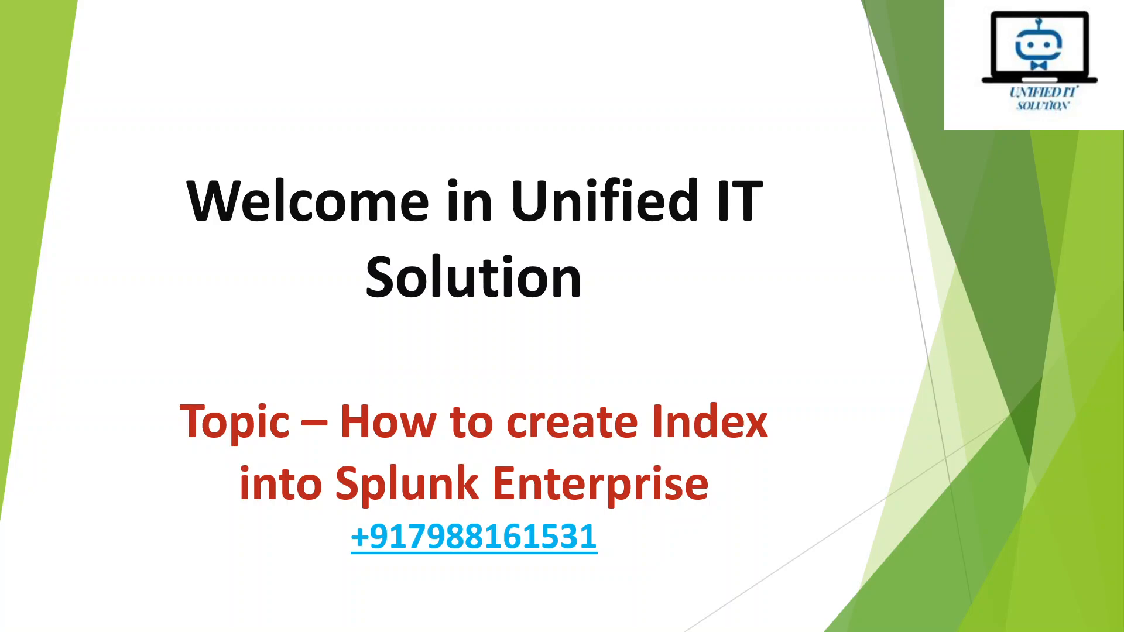
key("alt+Tab")
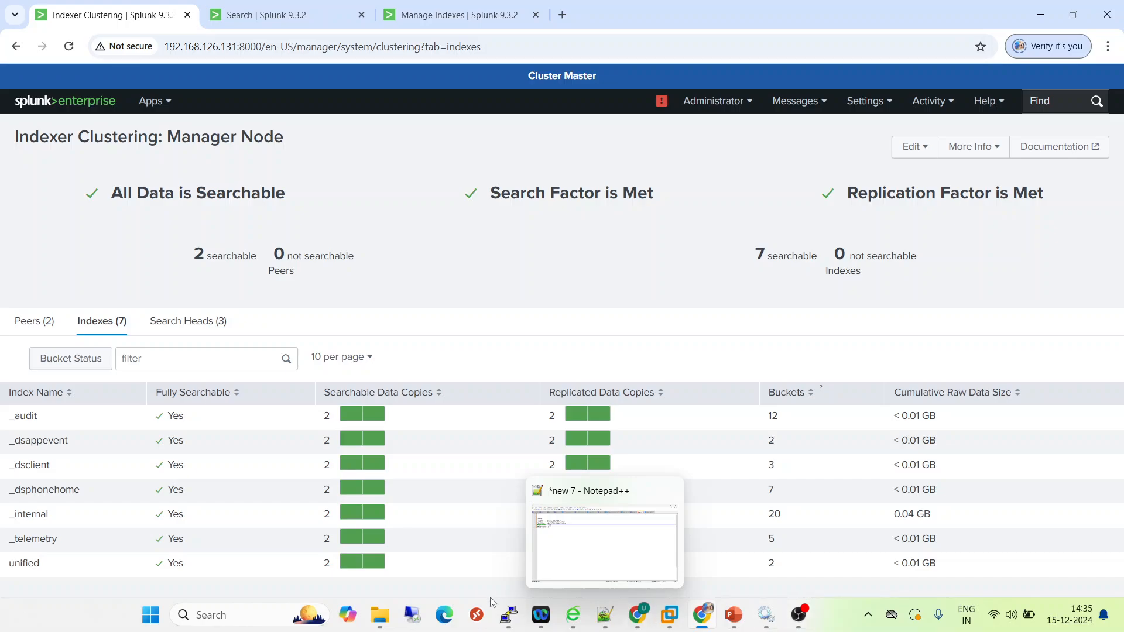
Step: In the PuTTY session on Server5, move up from local to the _cluster directory and print its full path
mouse_move(508, 614)
left_click(457, 532)
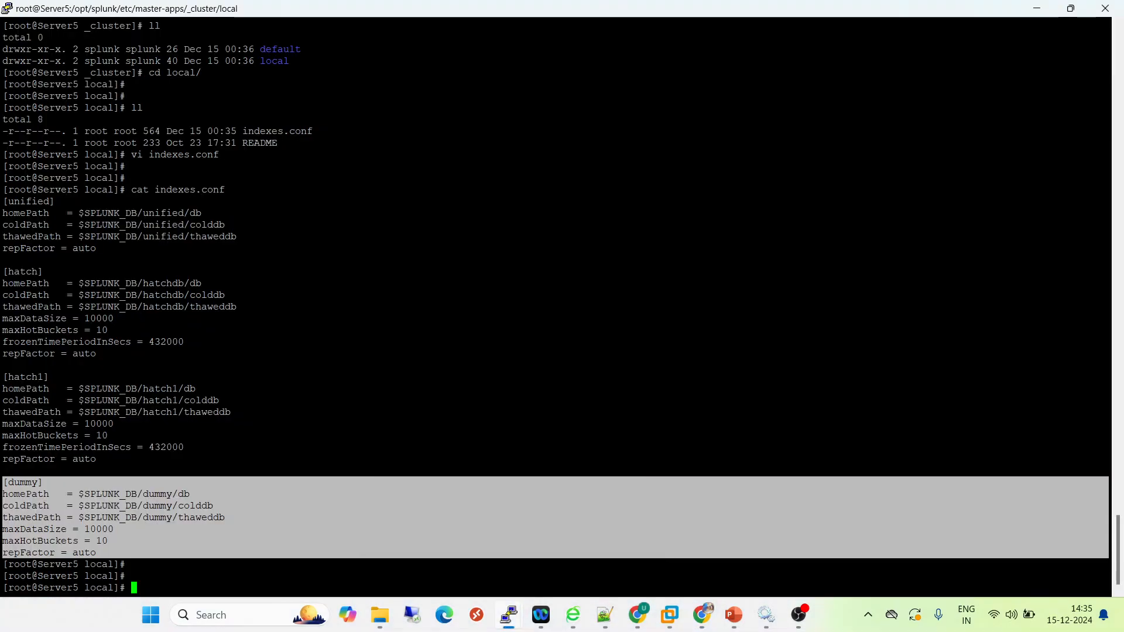
type("cd ..")
key("Return")
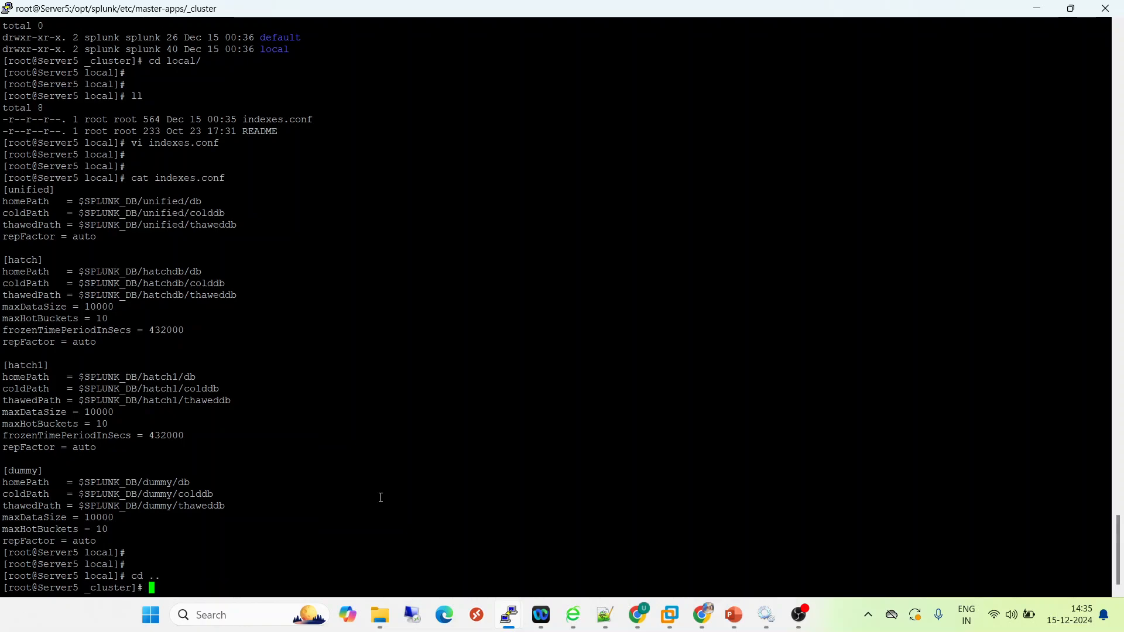
type("pwd")
key("Return")
key("Return")
key("Return")
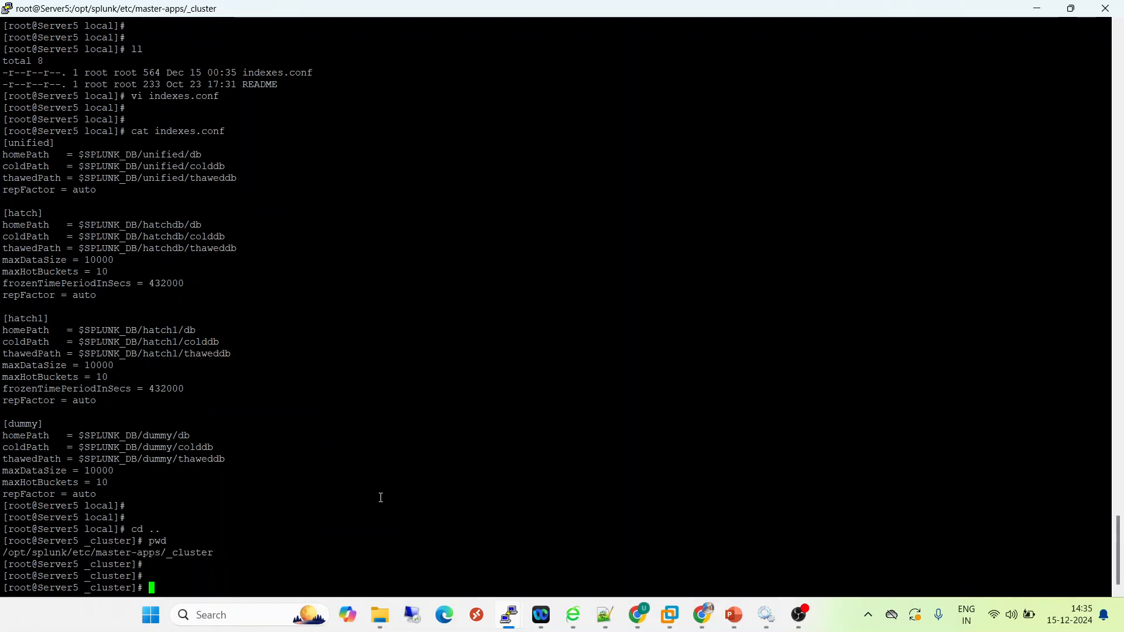
Step: Leave the terminal and switch to the PowerPoint slide show on creating an index in Splunk Enterprise
type("cd")
key("alt+Tab")
key("alt+Tab")
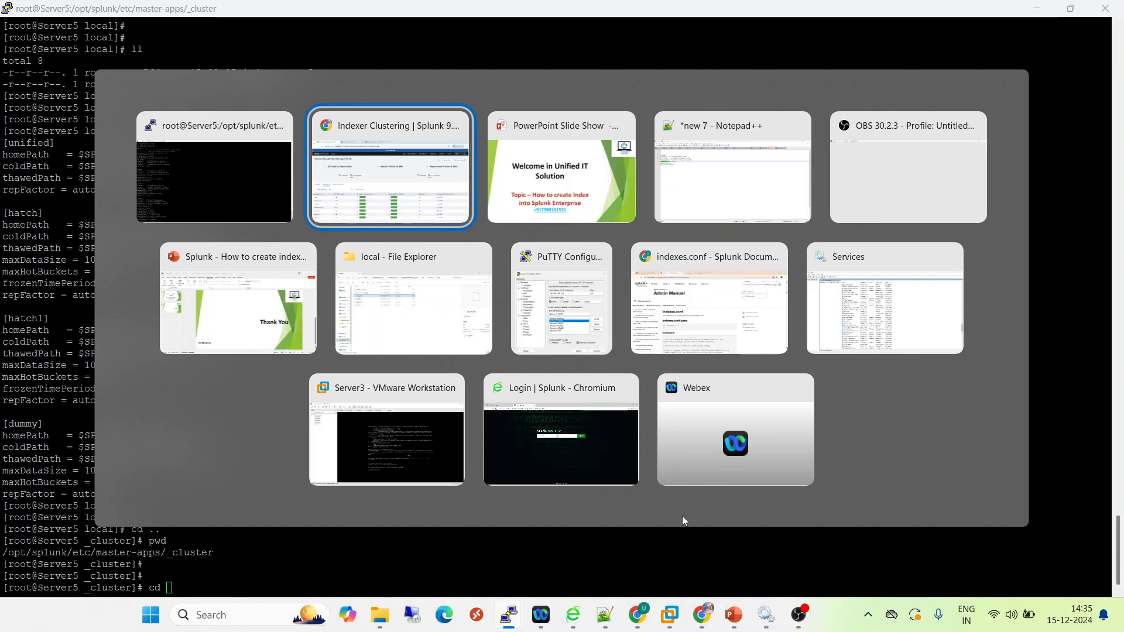
key("Right")
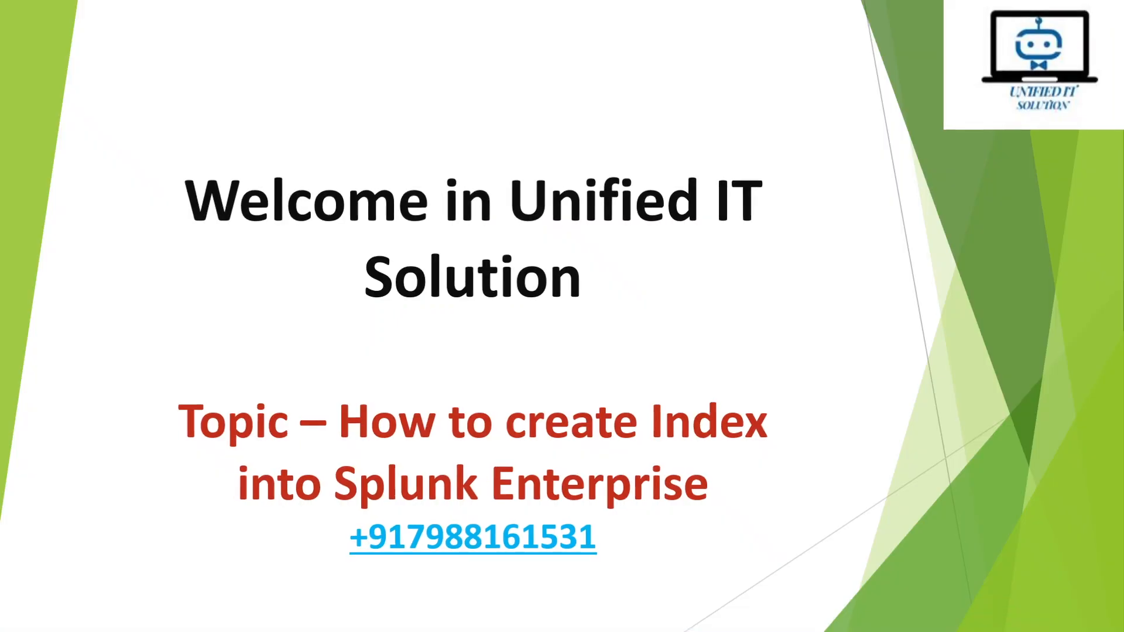